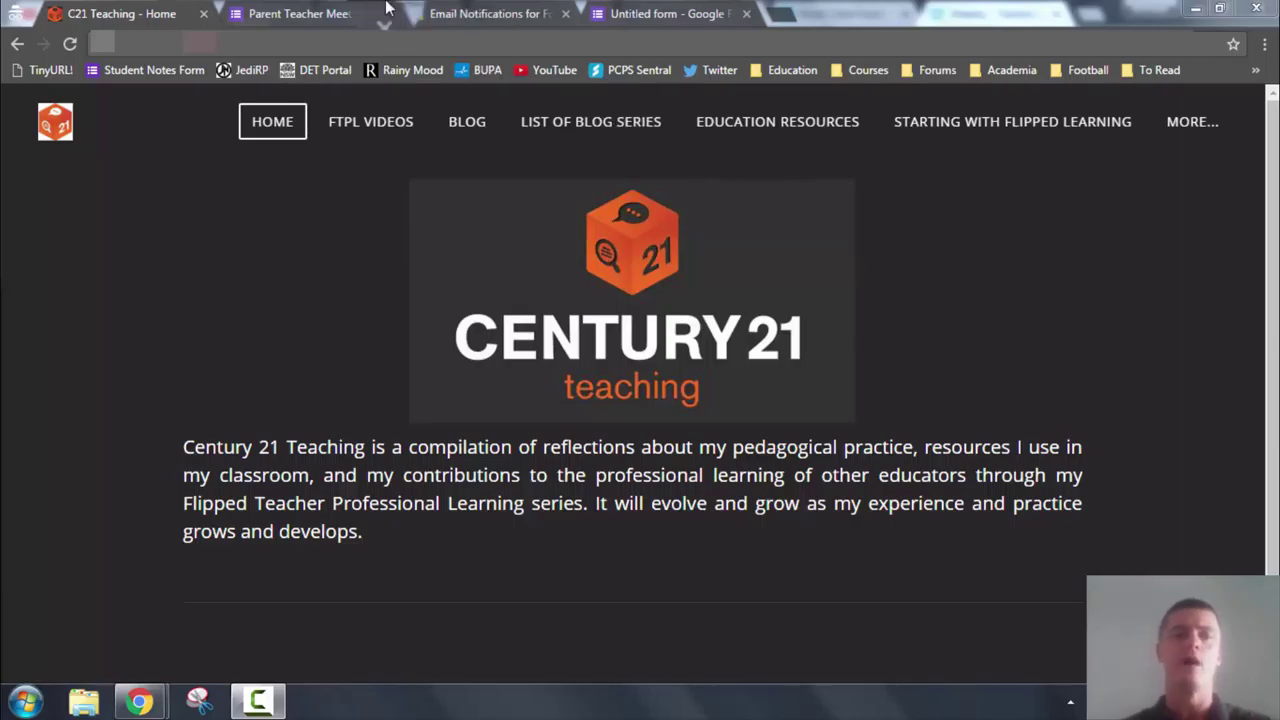
Switch to the Parent Teacher Meeting Request form in Chrome
left_click(318, 15)
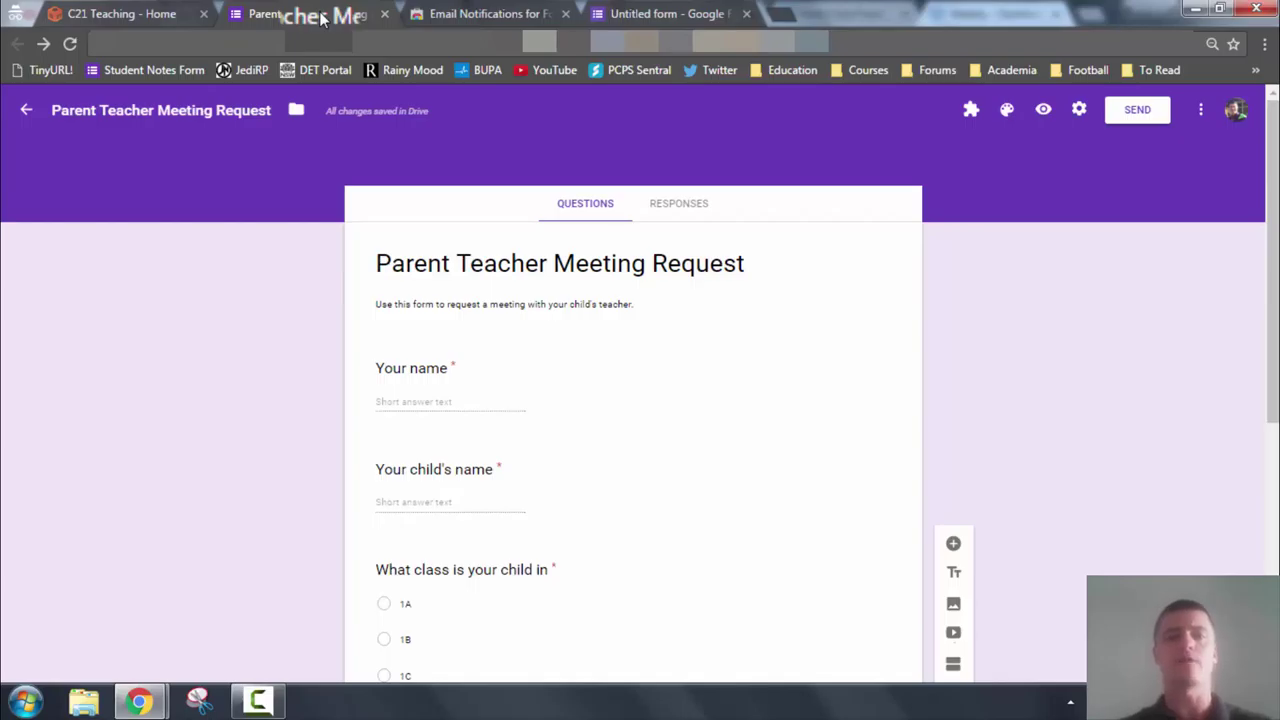
Review the form's questions and finish the second contact option so it reads 'By Email'
scroll(249, 386, "down", 1)
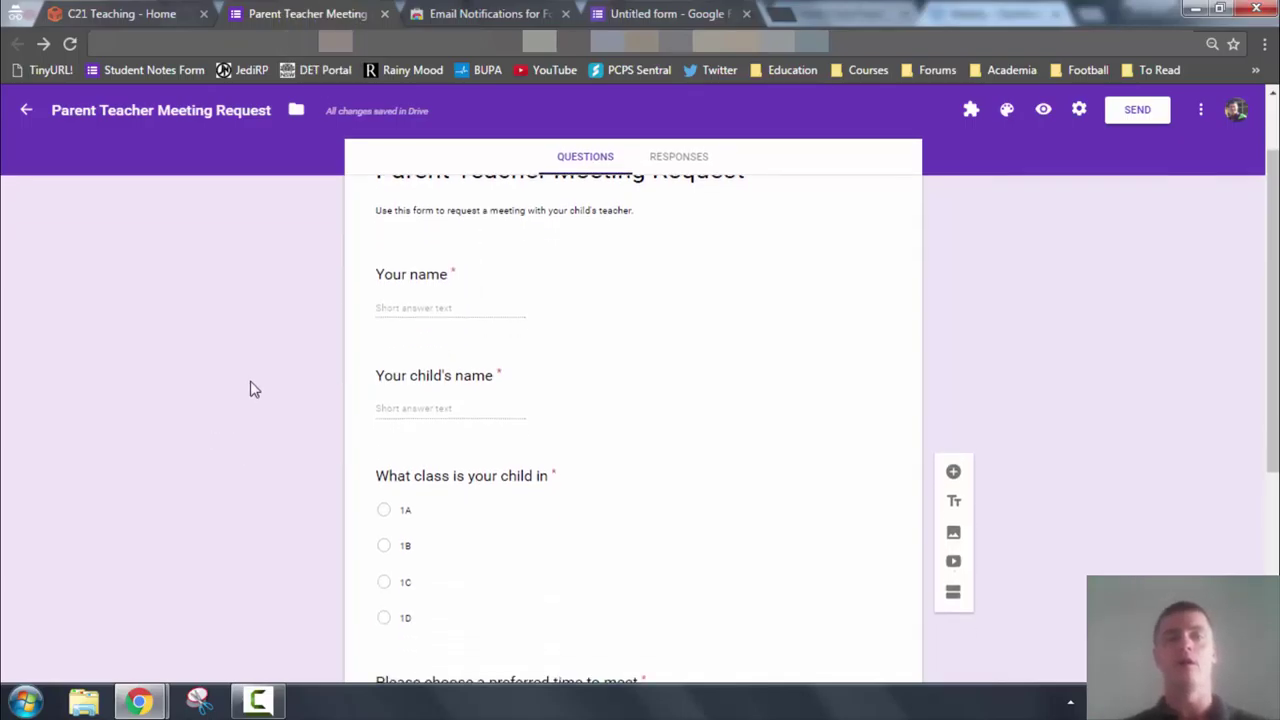
scroll(300, 360, "up", 1)
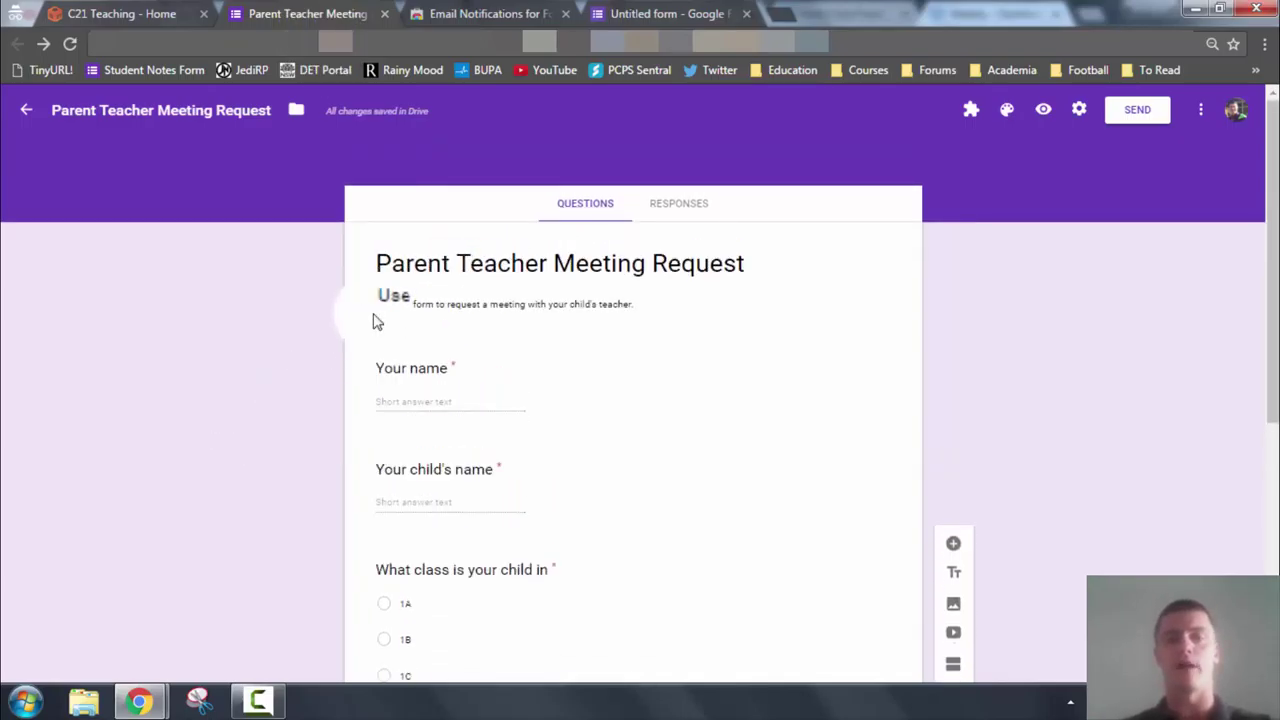
scroll(378, 340, "down", 1)
left_click(418, 285)
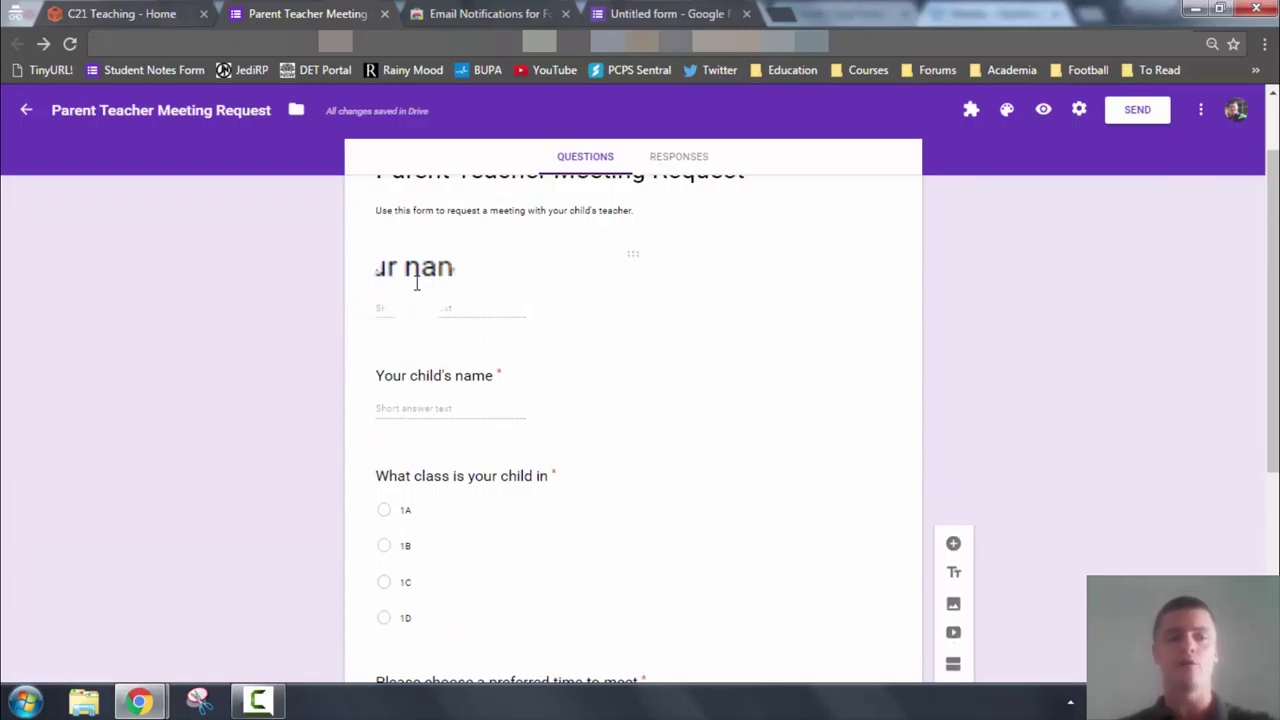
scroll(429, 306, "down", 1)
scroll(436, 320, "down", 1)
scroll(437, 318, "down", 2)
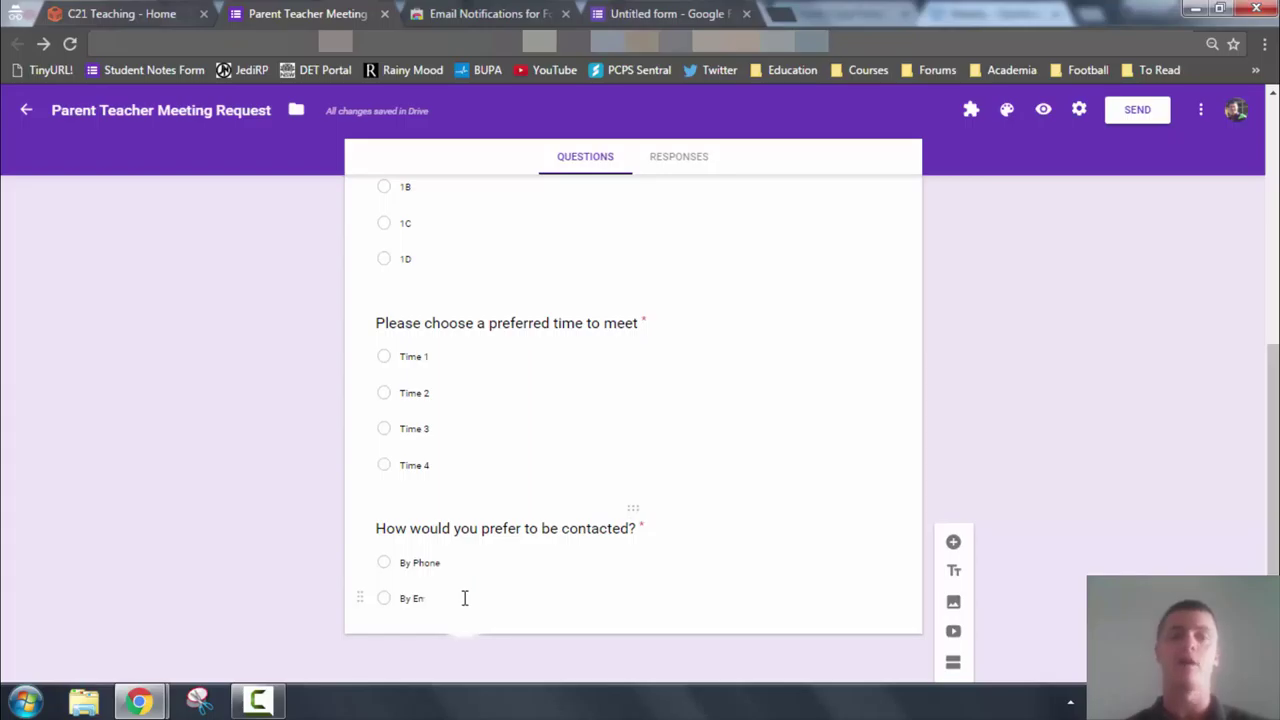
type("ail")
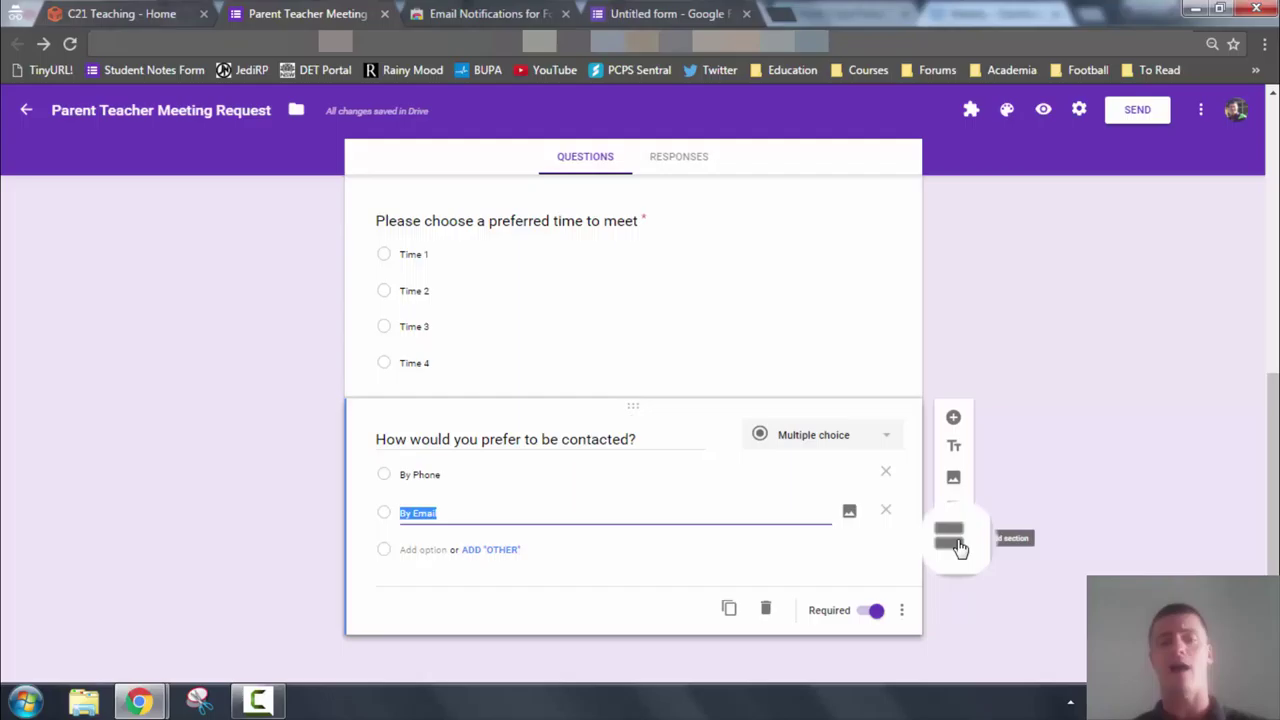
Add a new section after the contact question titled 'Your Contact Details'
left_click(953, 533)
left_click(428, 512)
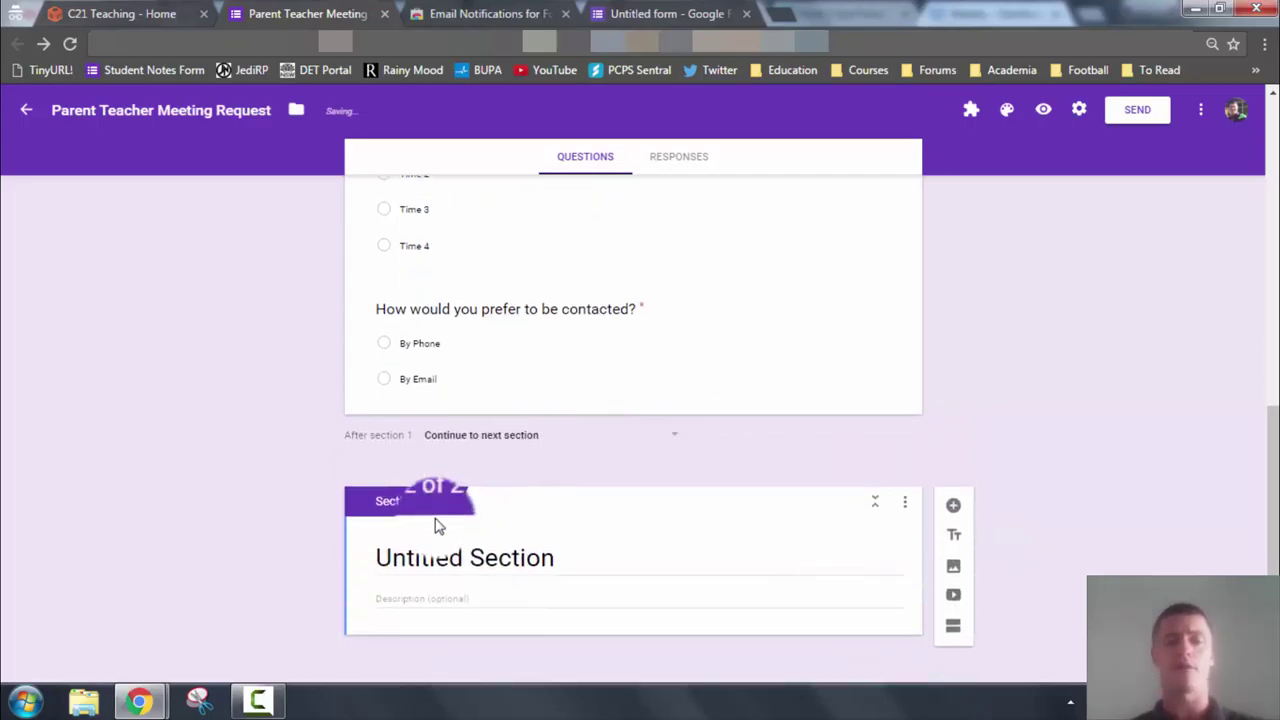
left_click(571, 563)
key("ctrl+a")
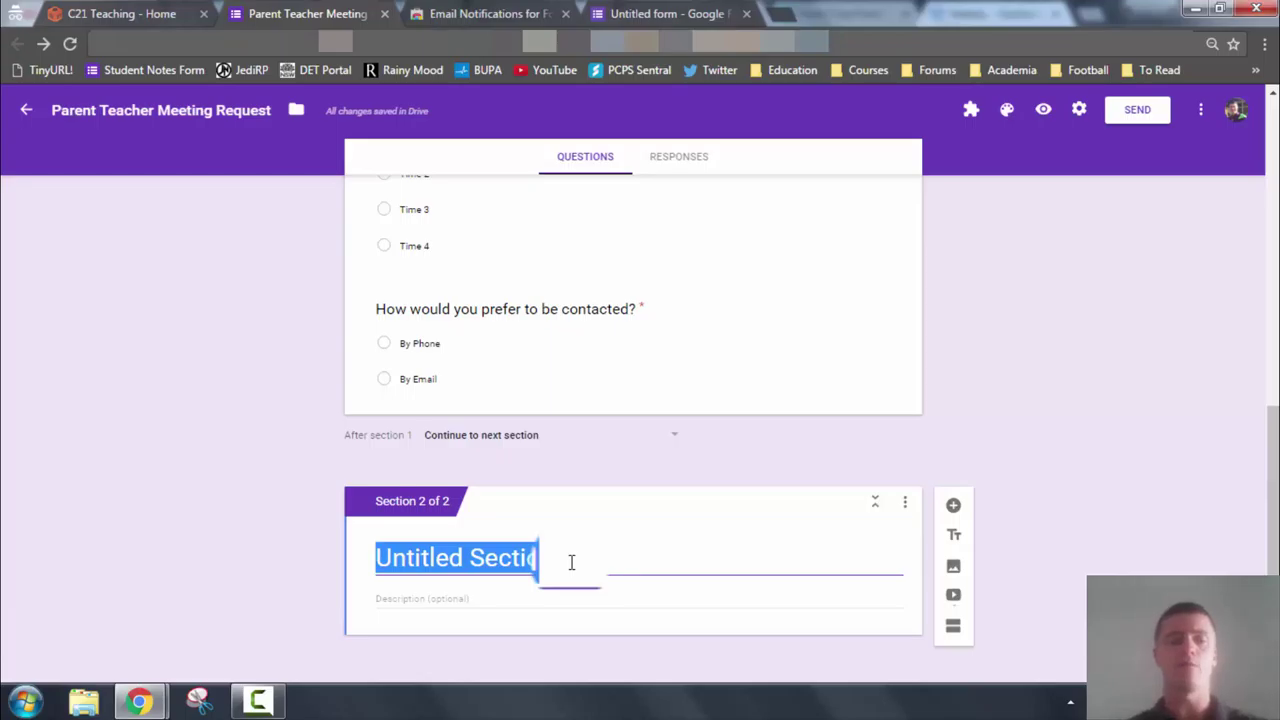
type("Your Contact Details")
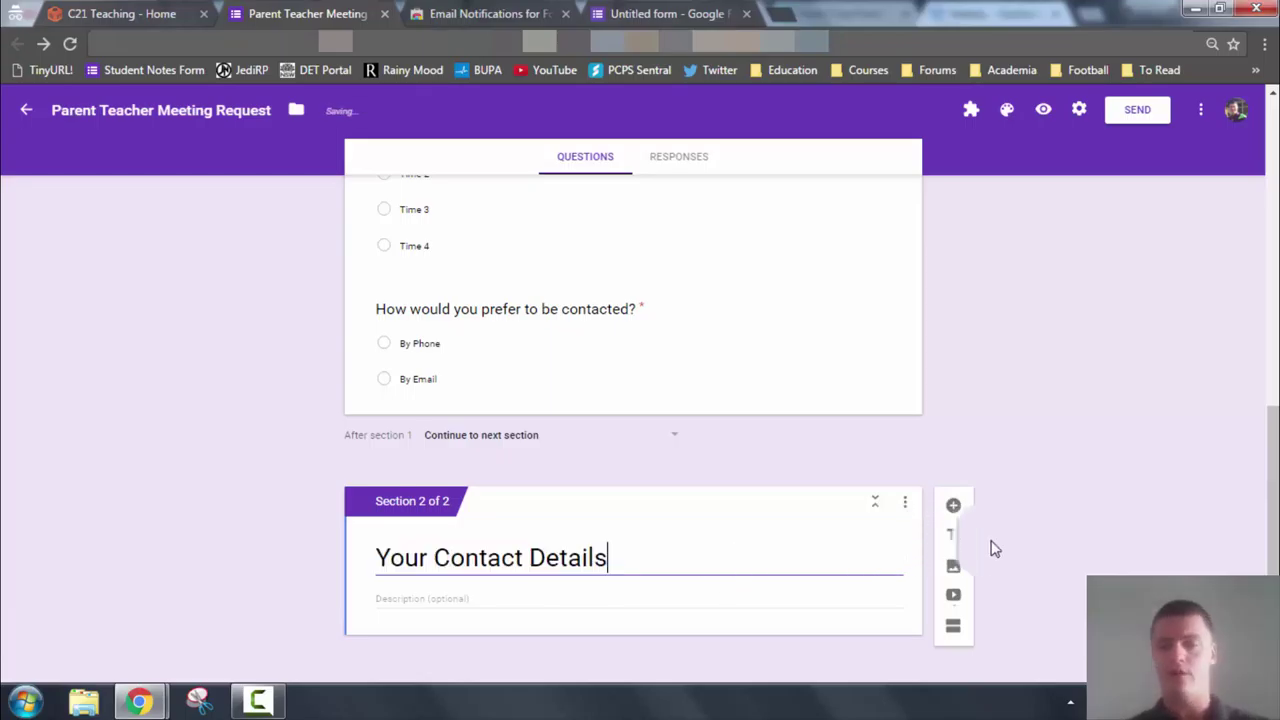
Add a short-answer question 'What is your Phone number?' to that section
left_click(953, 505)
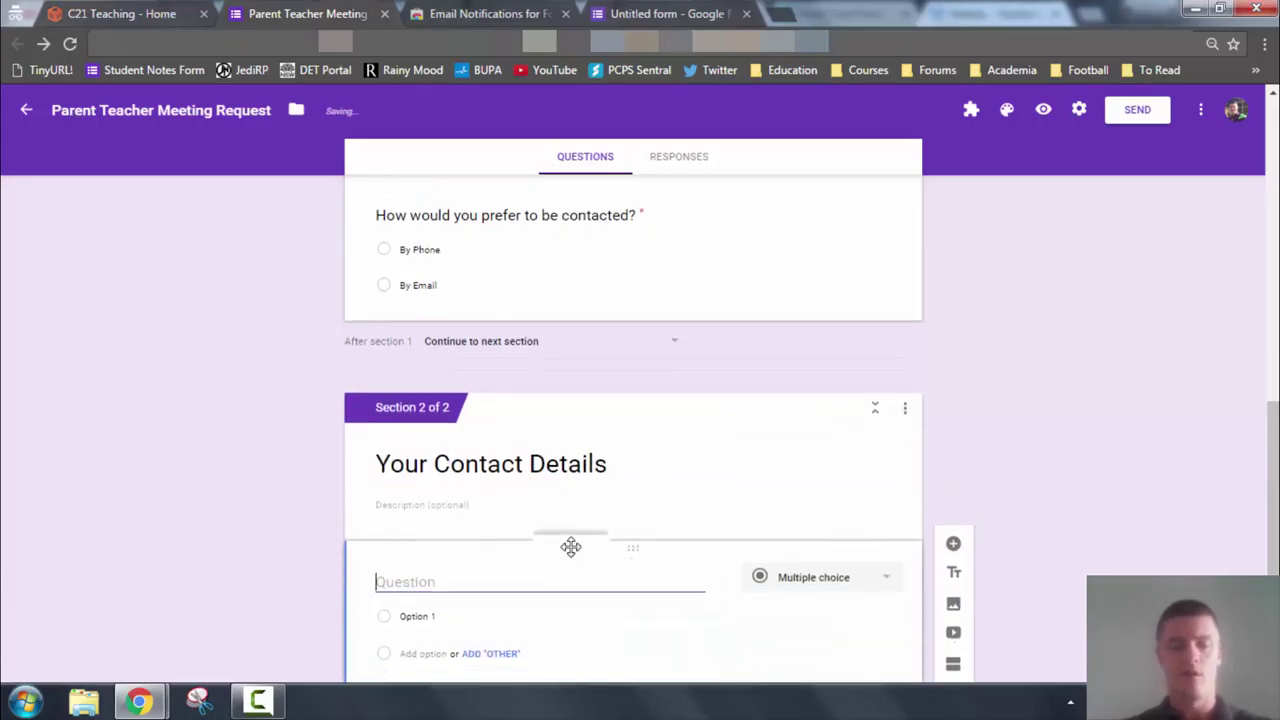
type("What is your Phone number")
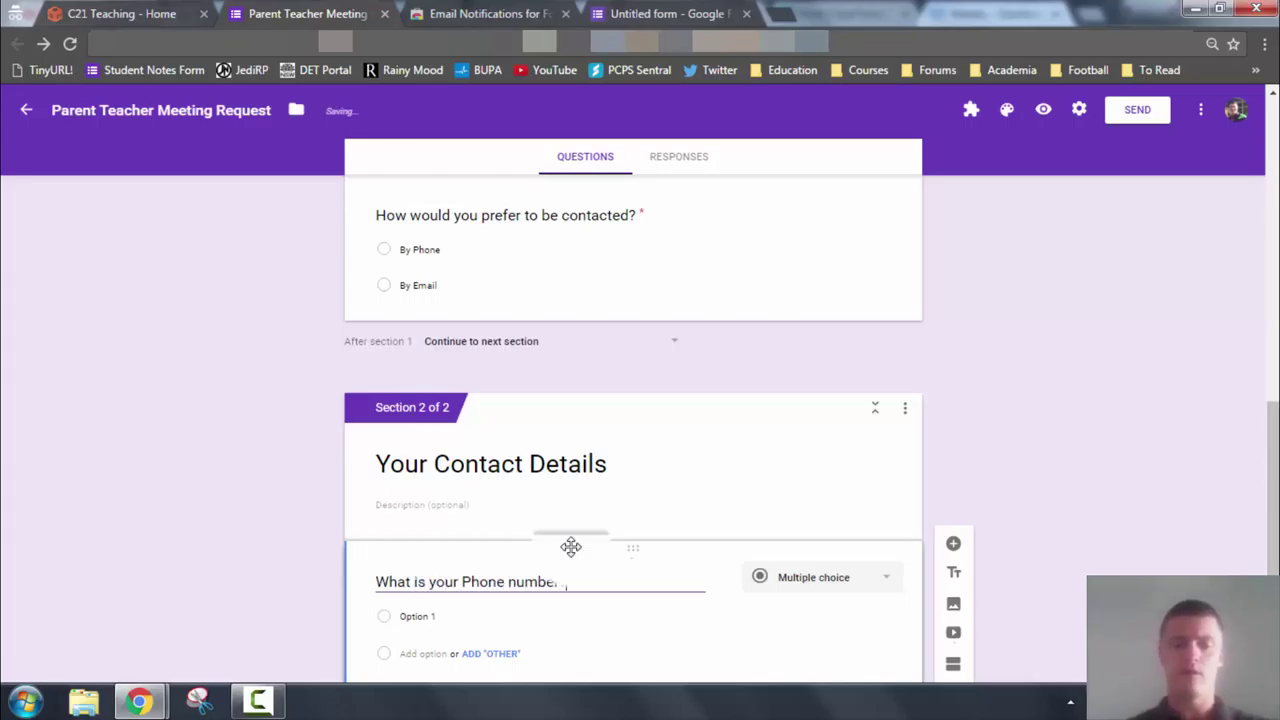
type("?")
left_click(876, 612)
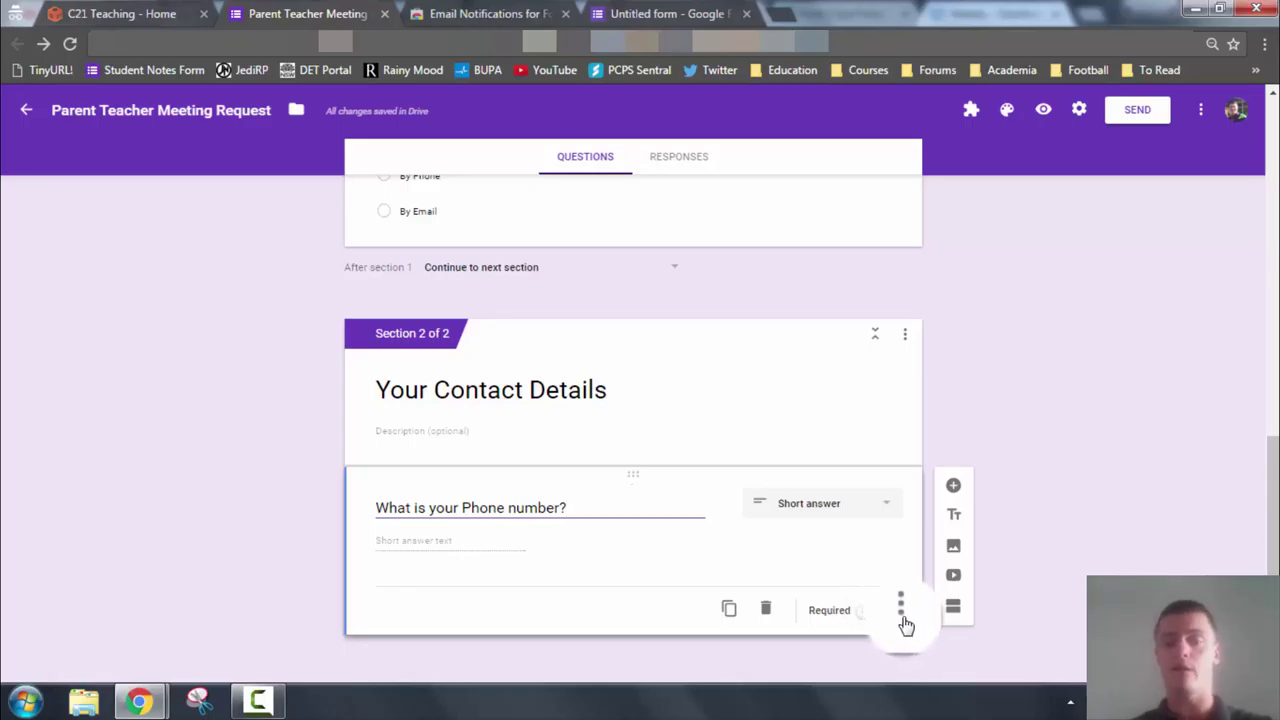
Add response validation so the phone answer must be a Number, Whole number
left_click(901, 612)
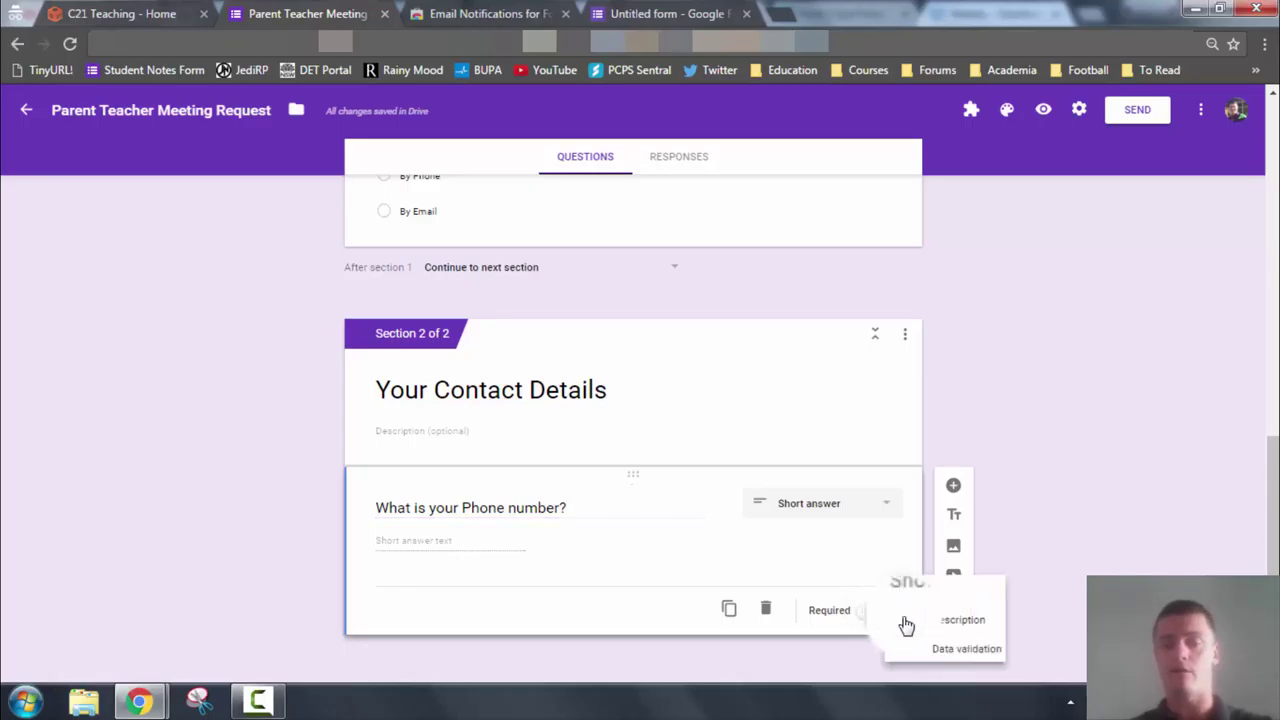
left_click(975, 645)
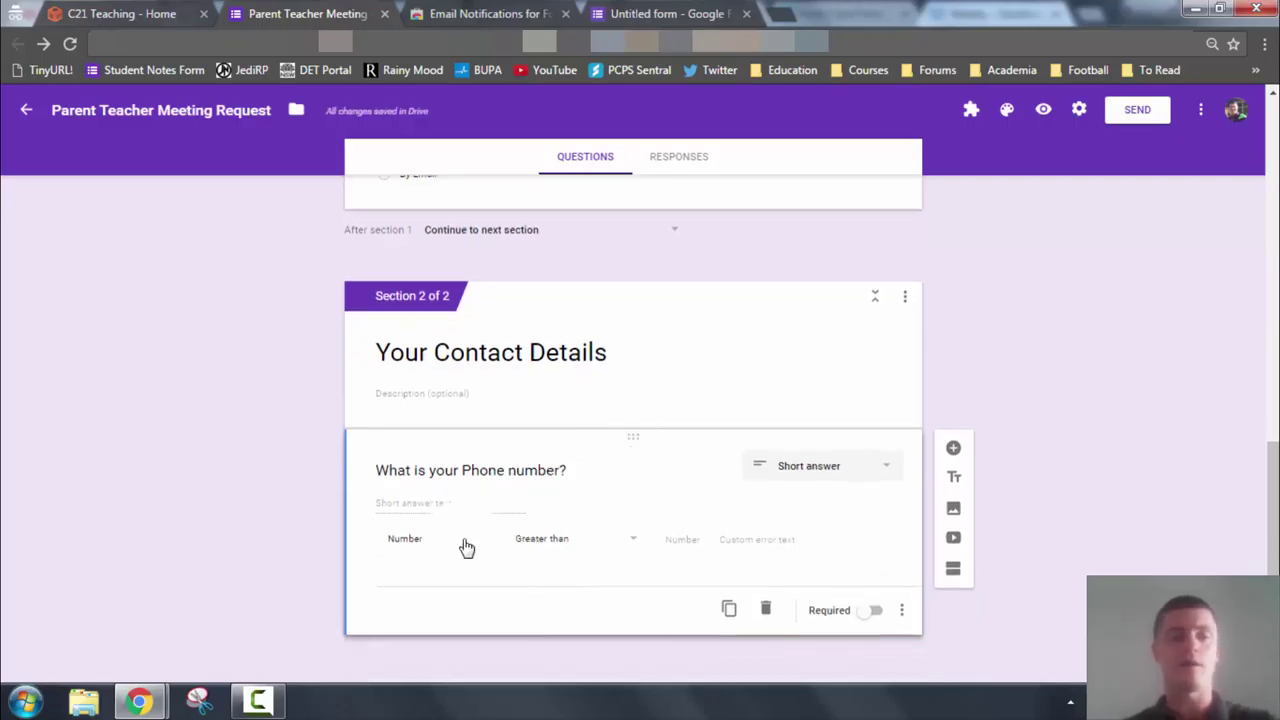
left_click(465, 545)
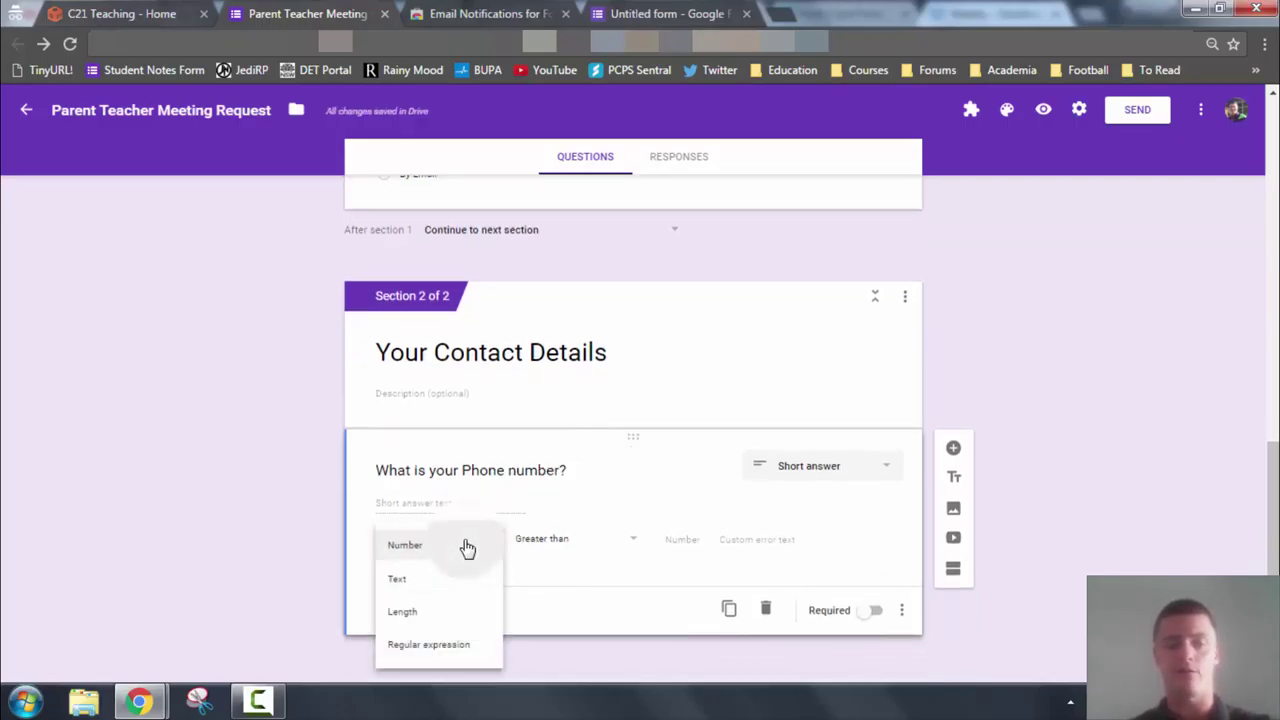
left_click(432, 556)
left_click(634, 548)
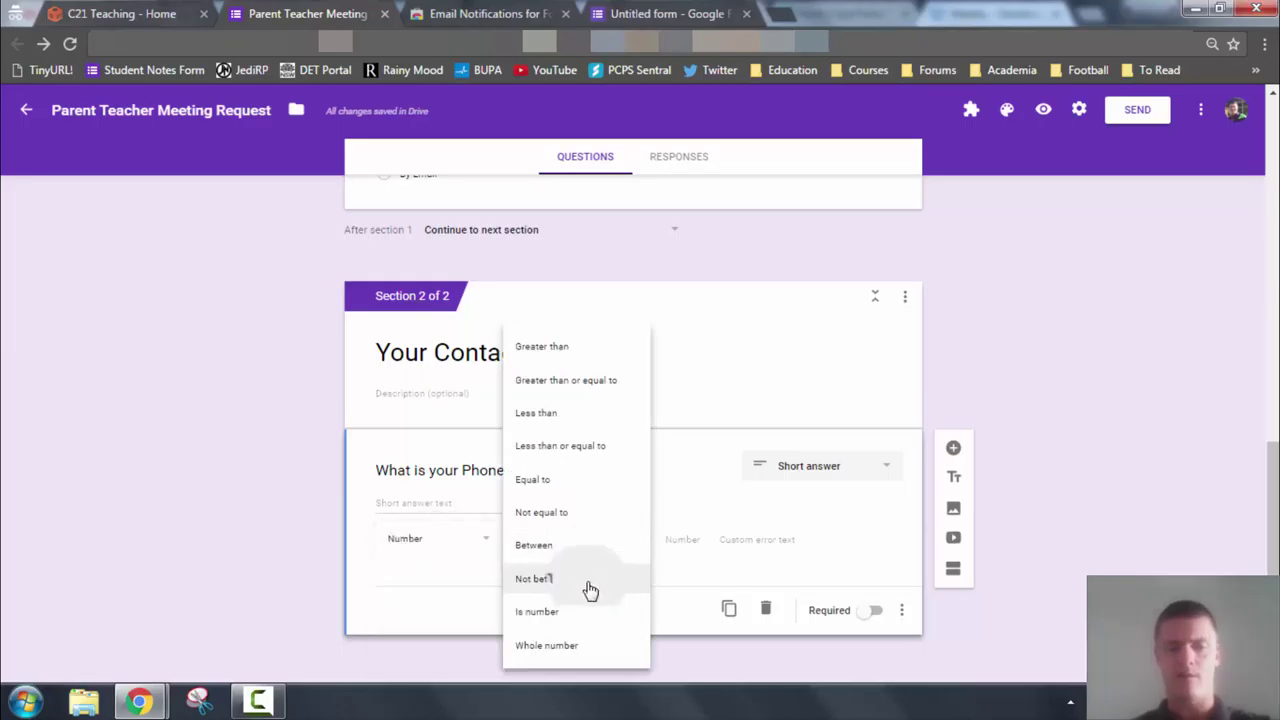
left_click(575, 648)
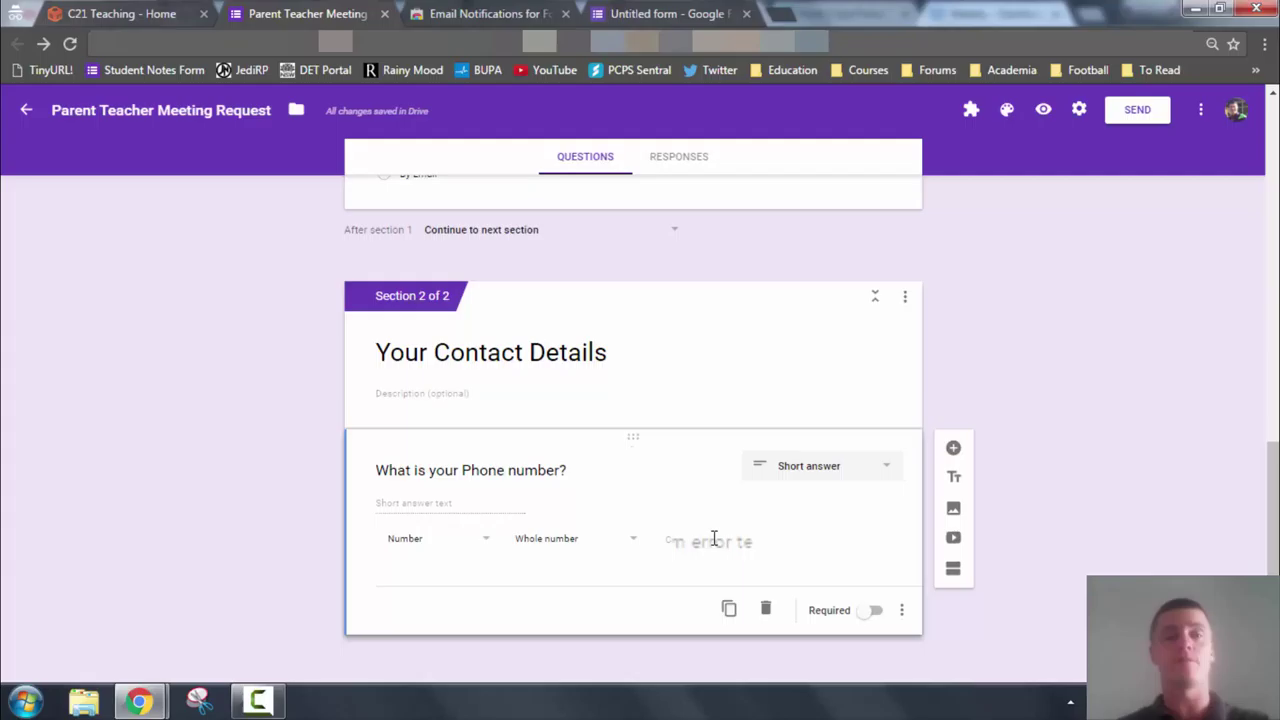
scroll(814, 437, "up", 3)
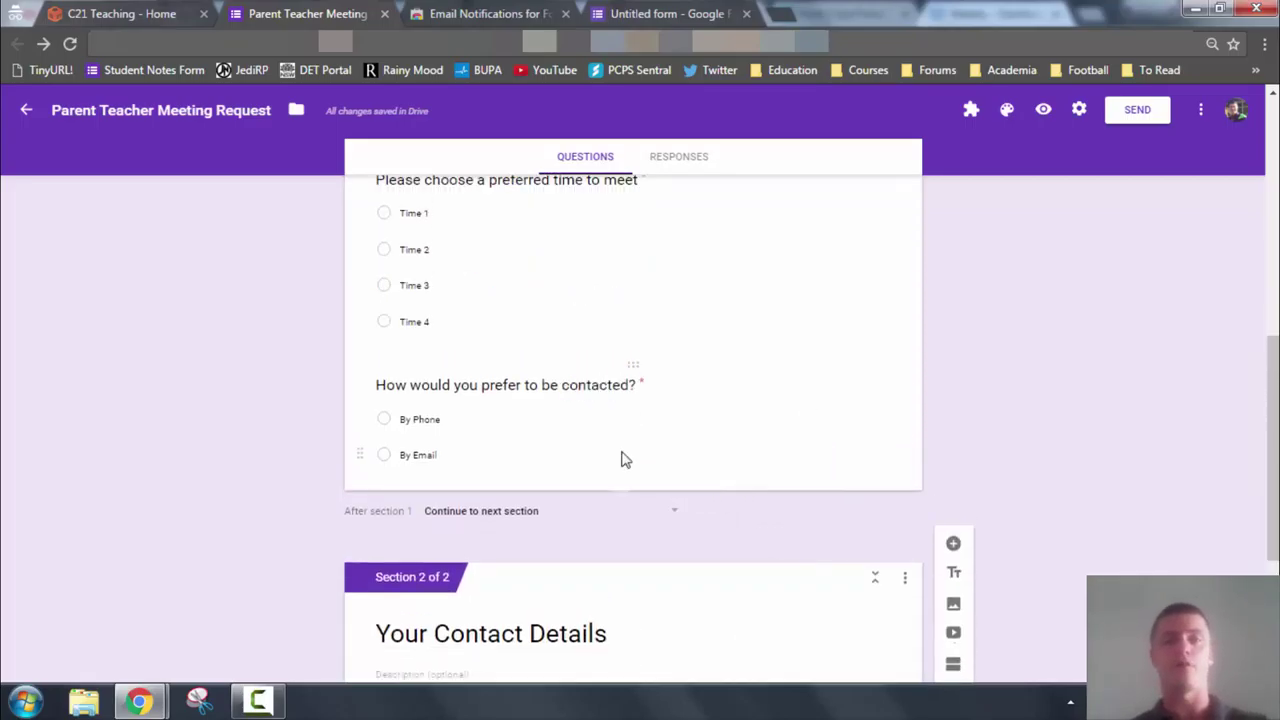
Enable Go to section based on answer on the contact question, routing By Phone to section 2
left_click(741, 437)
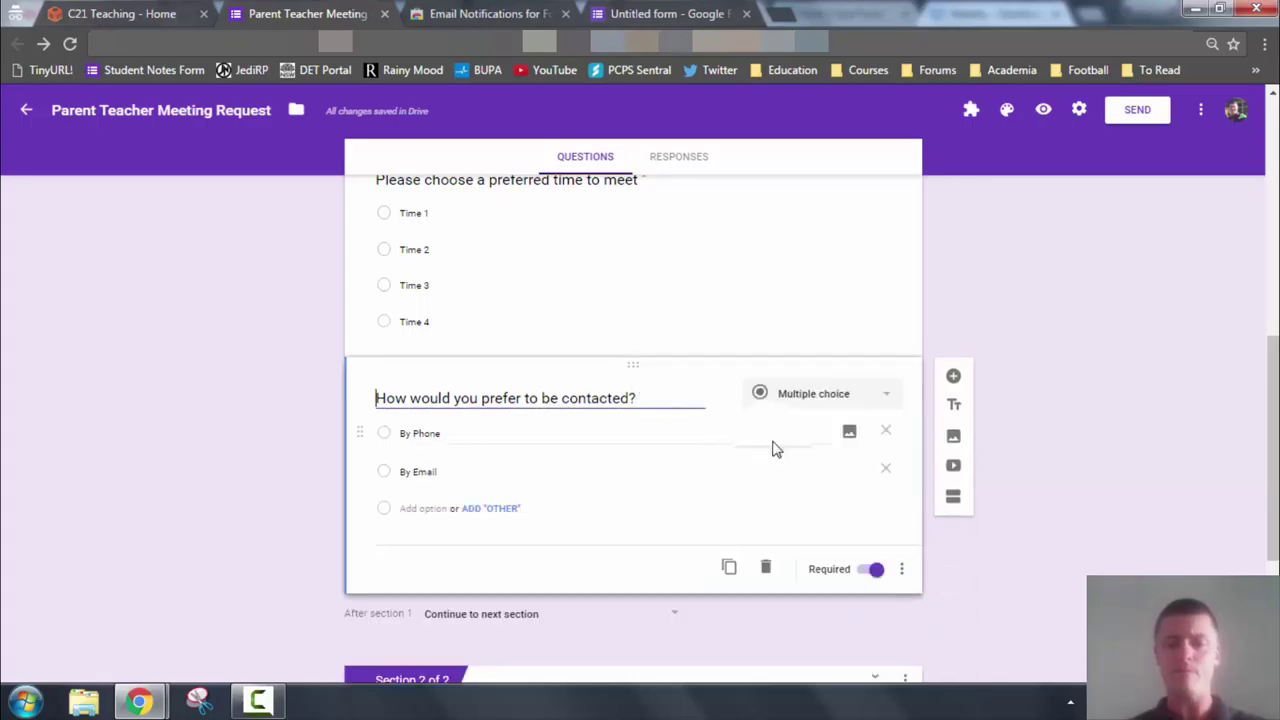
left_click(903, 570)
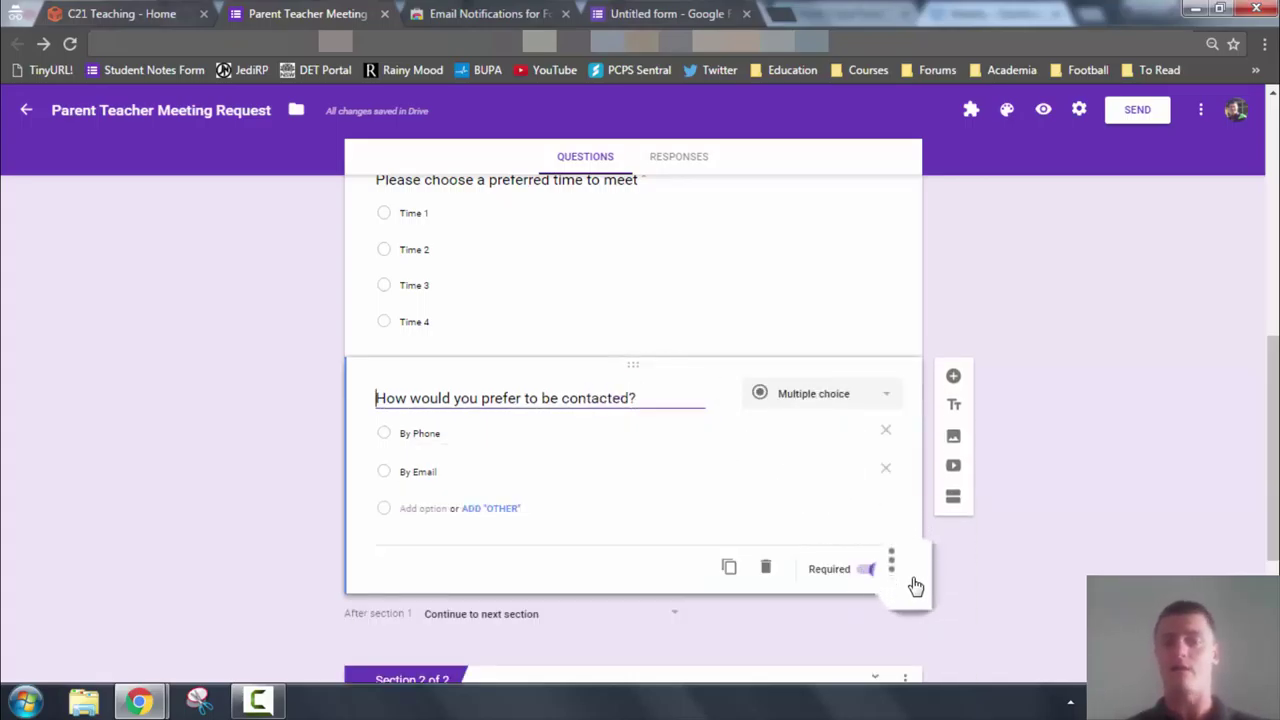
left_click(907, 576)
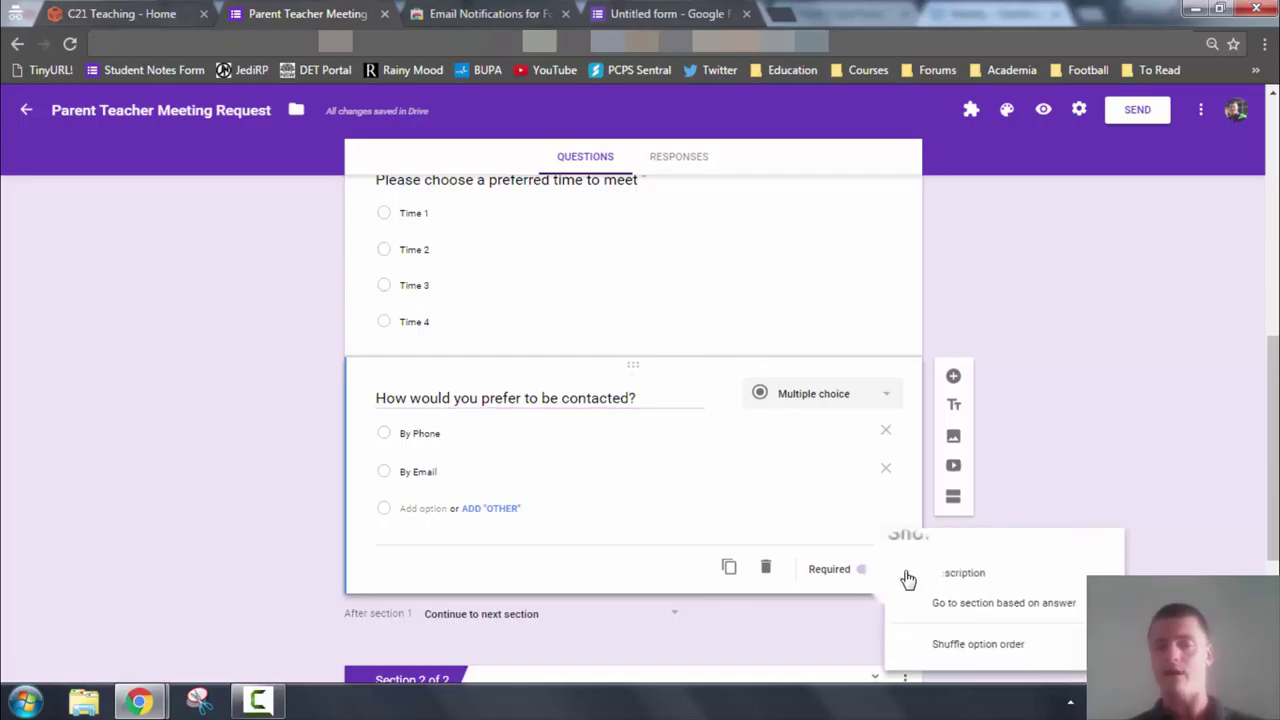
left_click(970, 606)
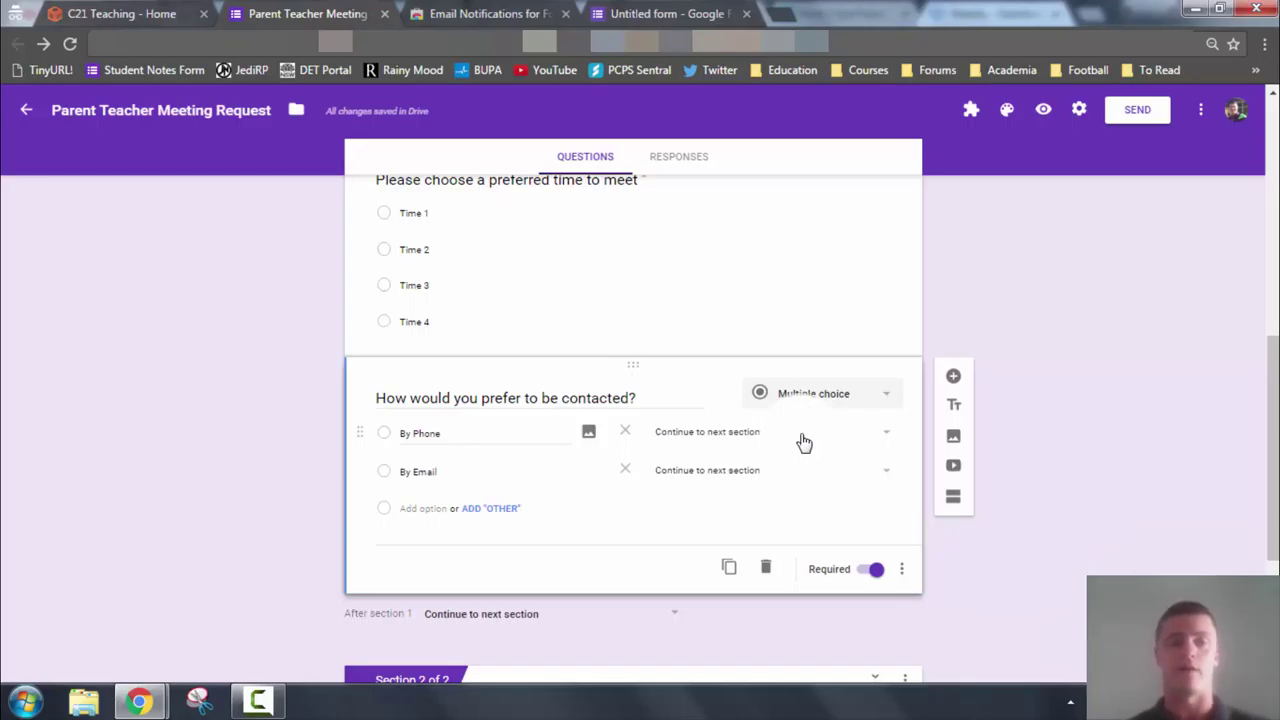
left_click(785, 440)
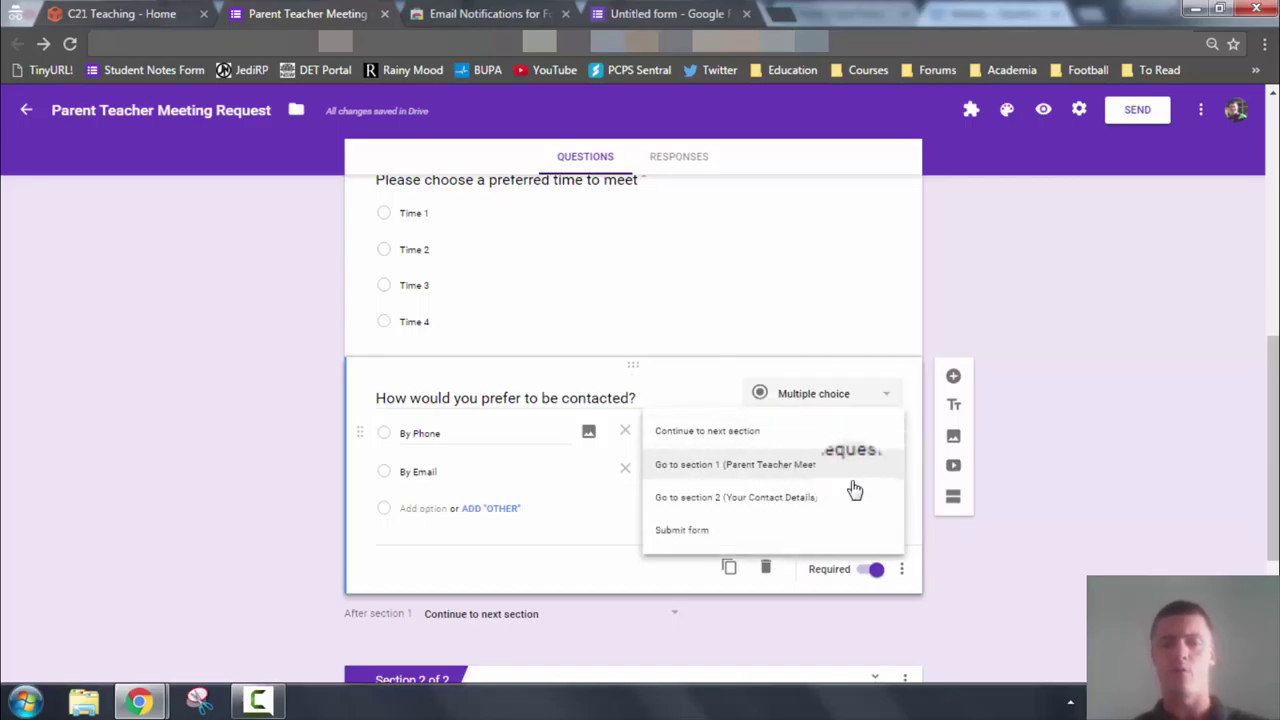
left_click(760, 500)
Retitle section 2 from 'Your Contact Details' to 'Your Phone Number'
scroll(760, 500, "down", 3)
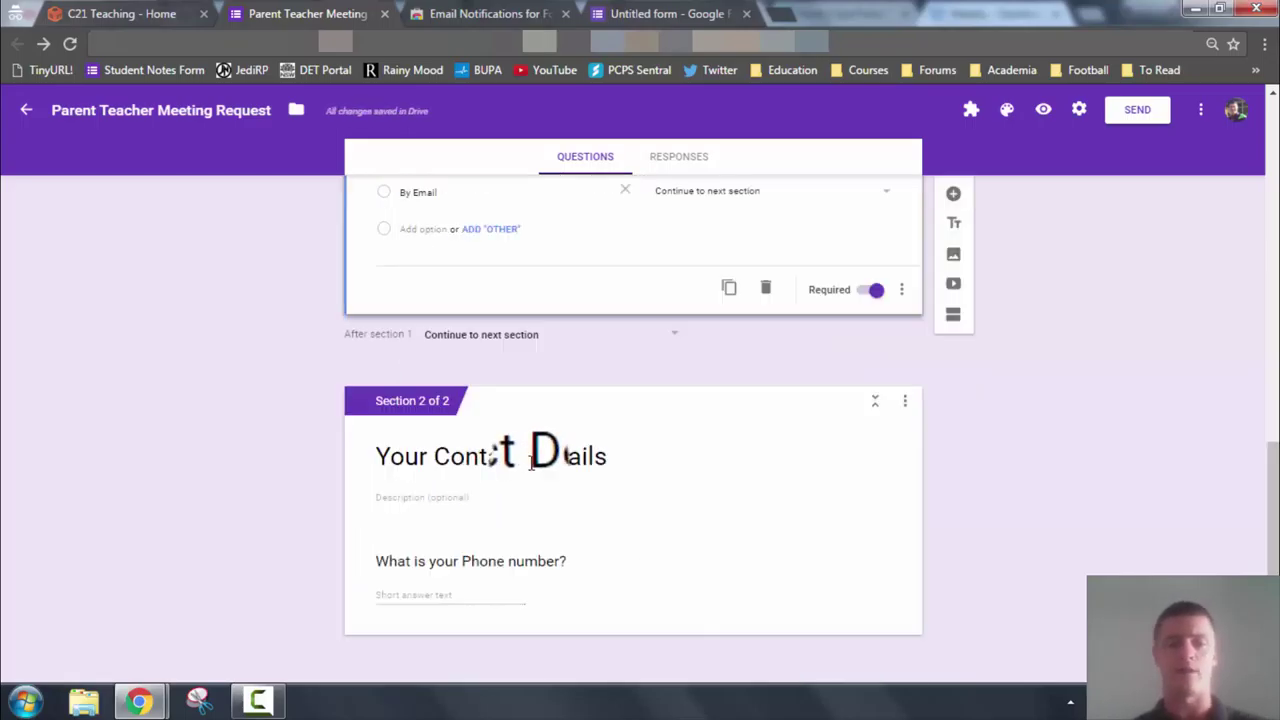
triple_click(445, 456)
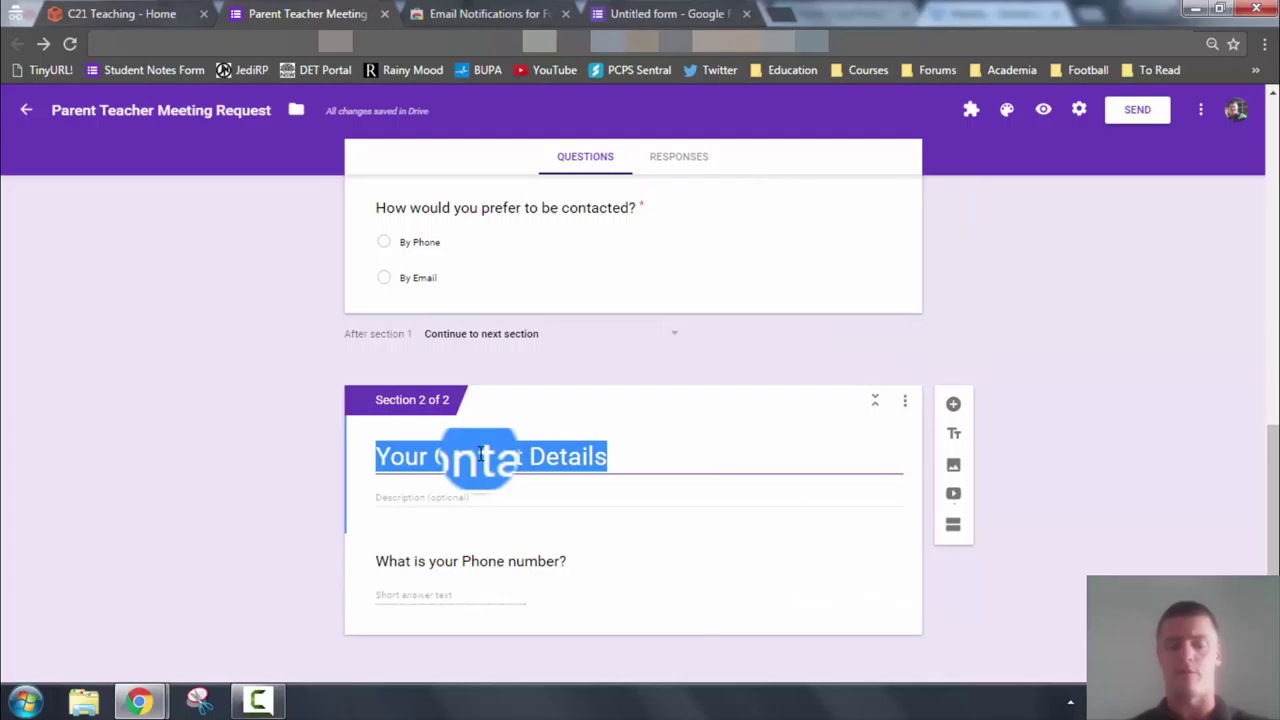
key("Right")
key("ctrl+Left")
key("ctrl+Left")
key("ctrl+Left")
key("Right")
key("Right")
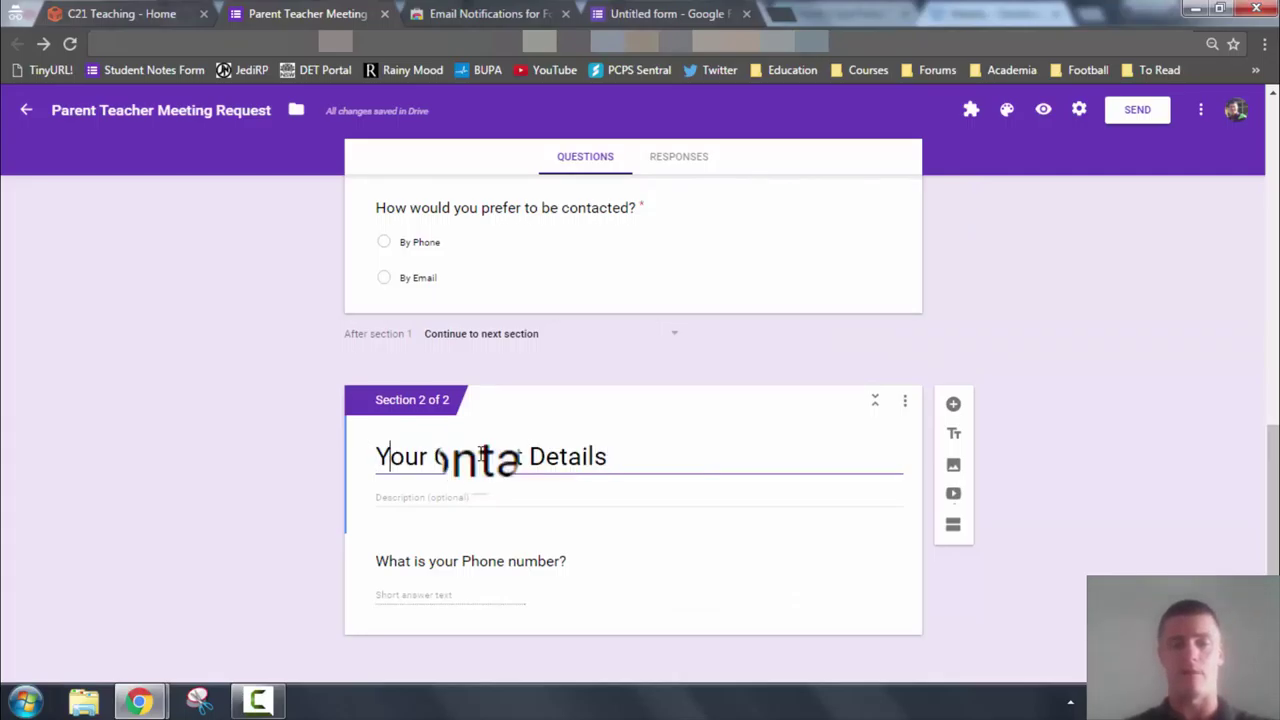
double_click(482, 456)
type("Phone")
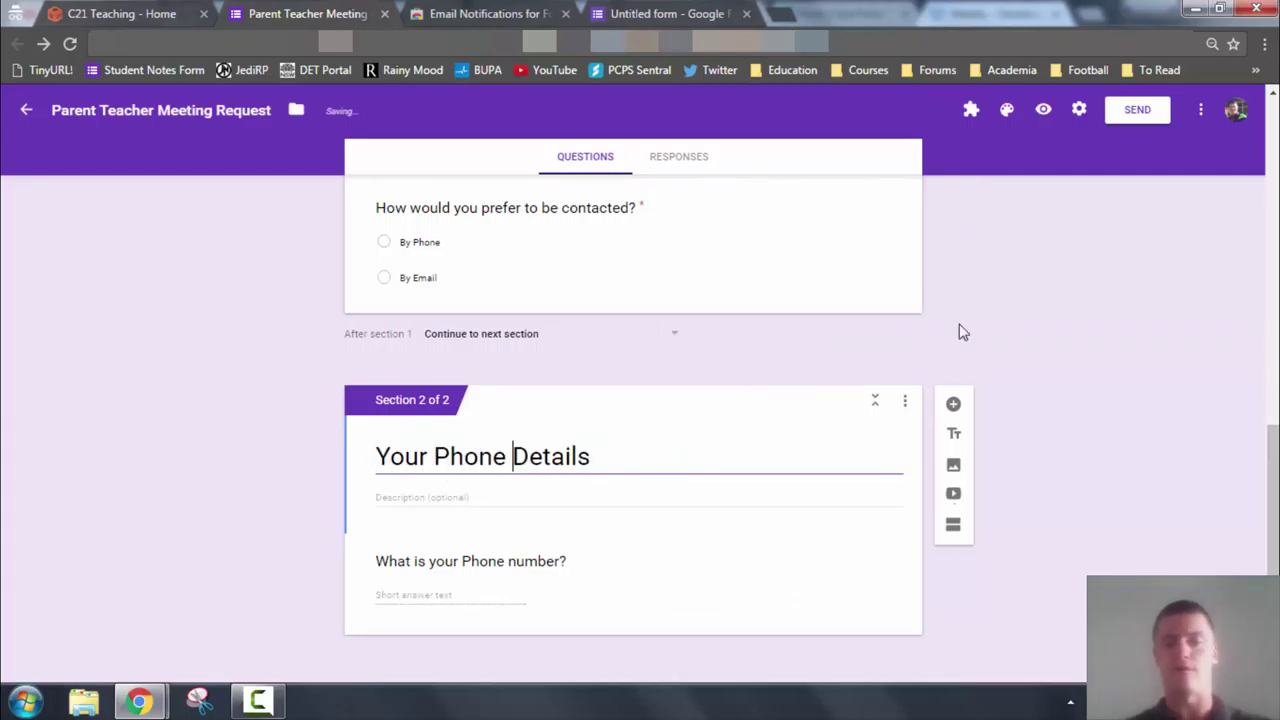
key("ctrl+Right")
key("ctrl+shift+Right")
type("Num")
type("ber")
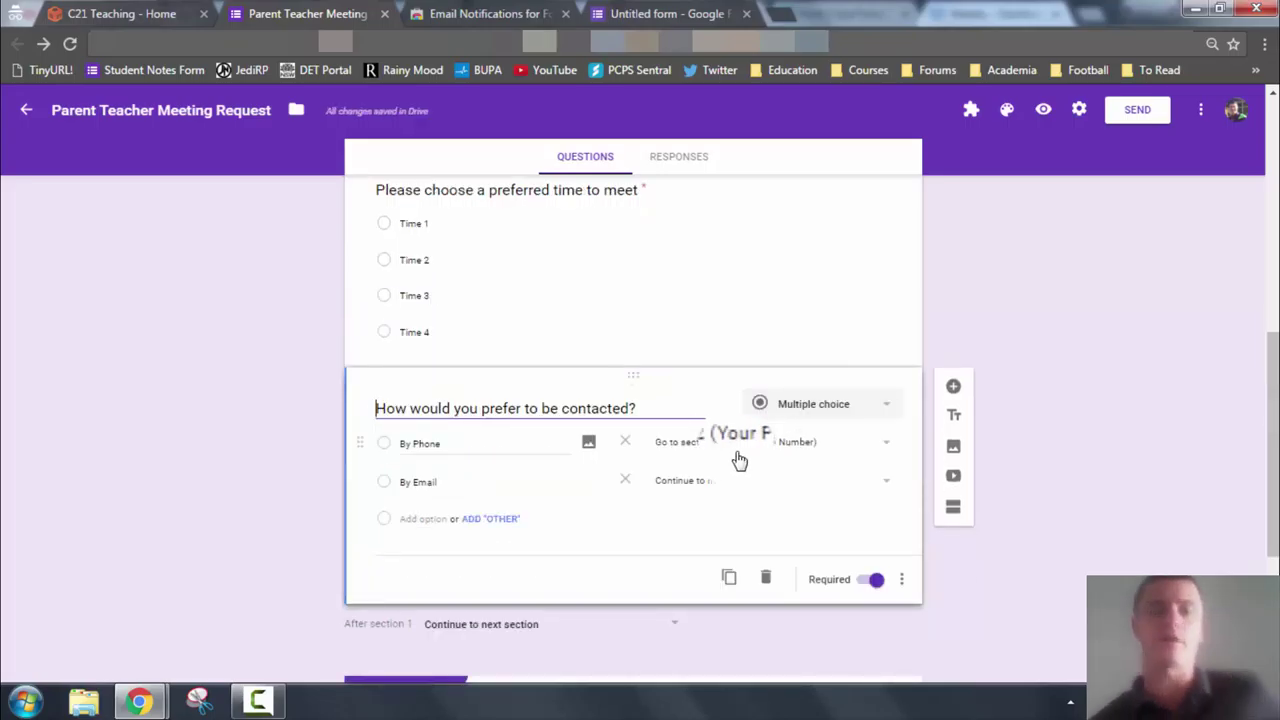
scroll(762, 460, "down", 1)
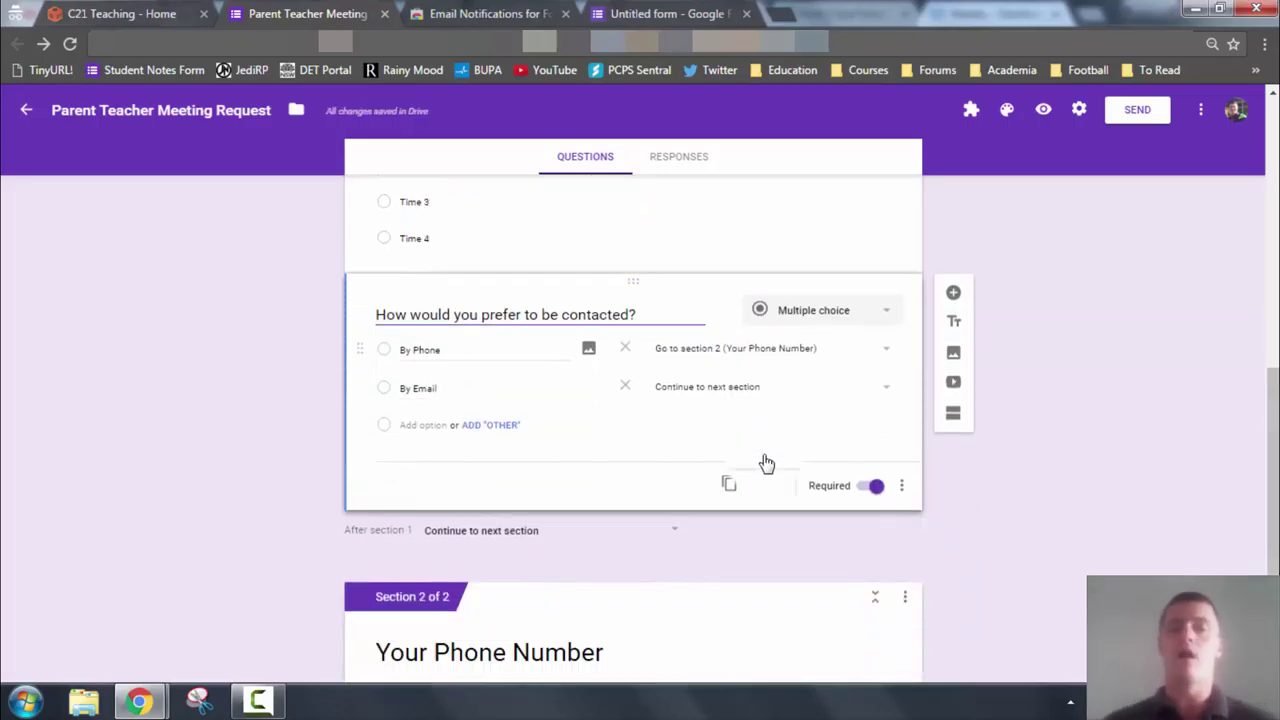
scroll(760, 457, "down", 2)
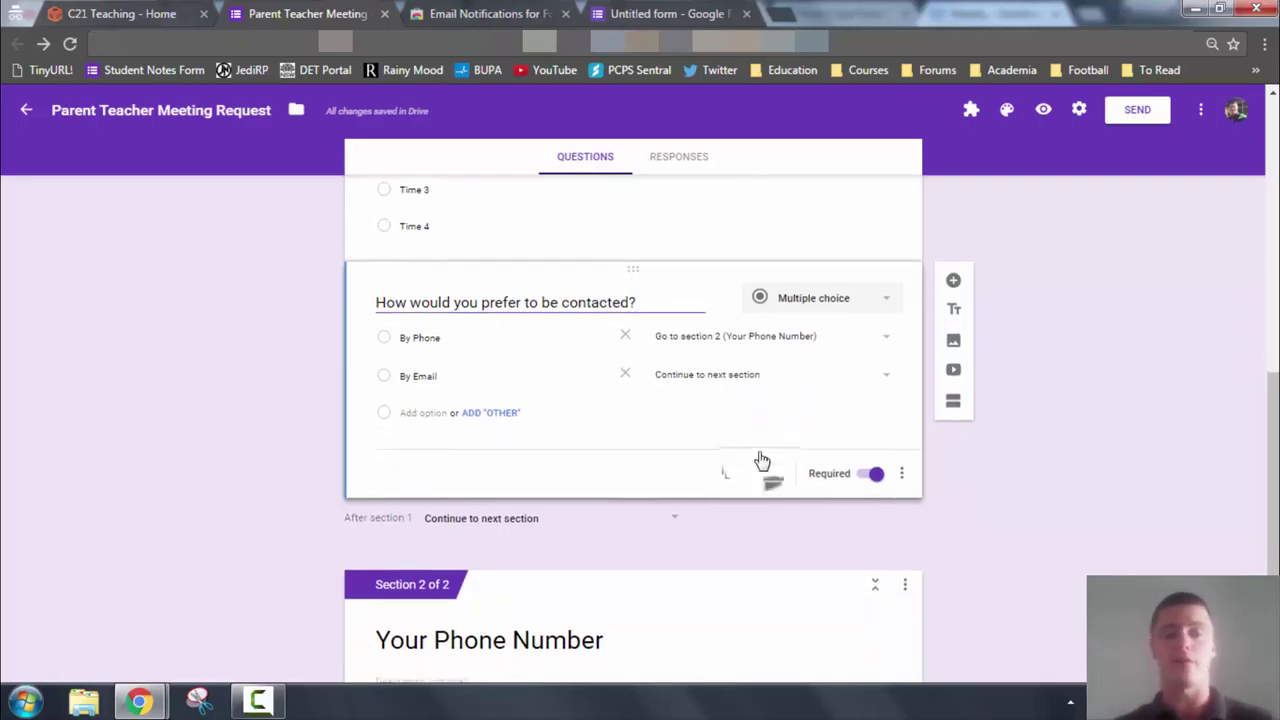
left_click(762, 528)
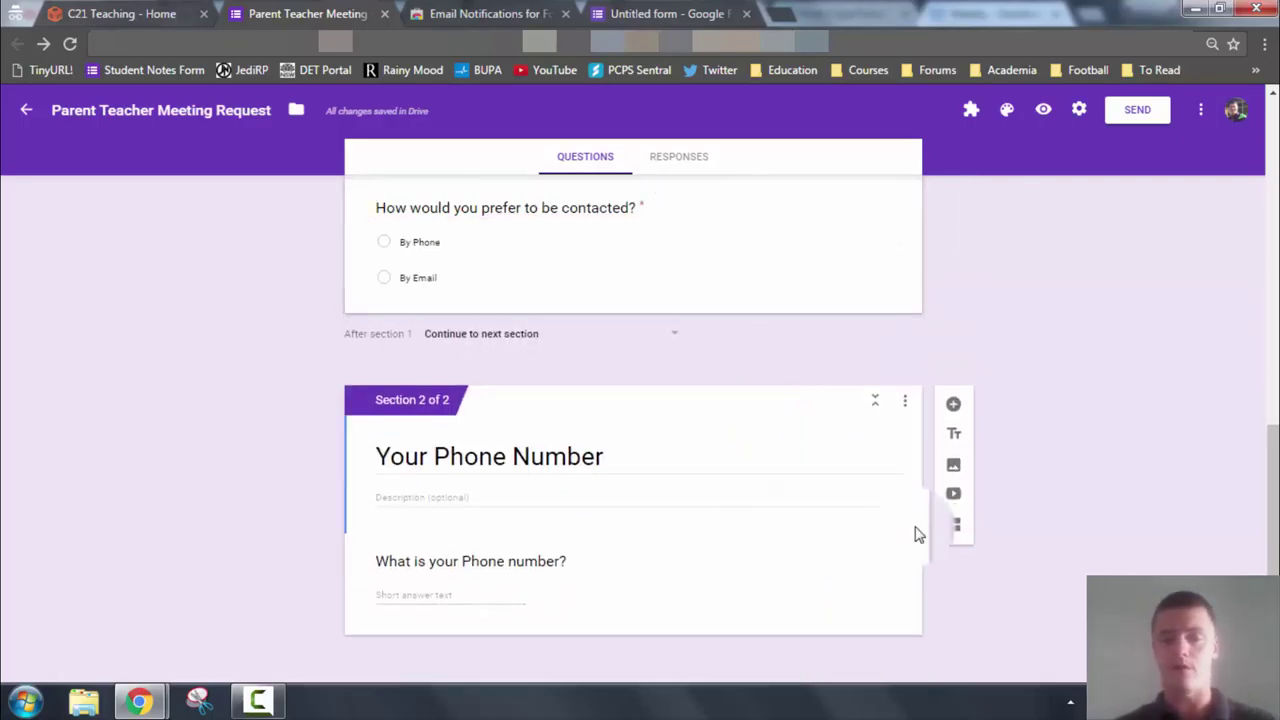
Add a third section titled 'Your Email Address'
left_click(955, 532)
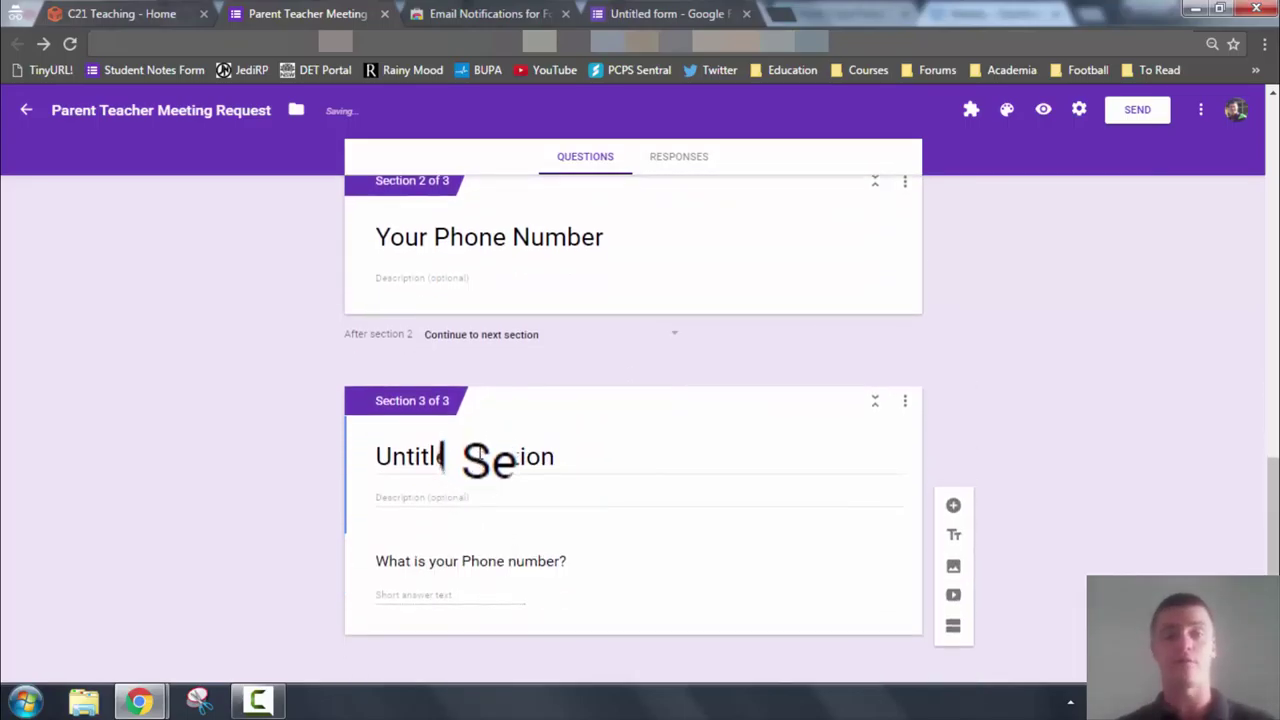
triple_click(480, 456)
type("Your Email Address")
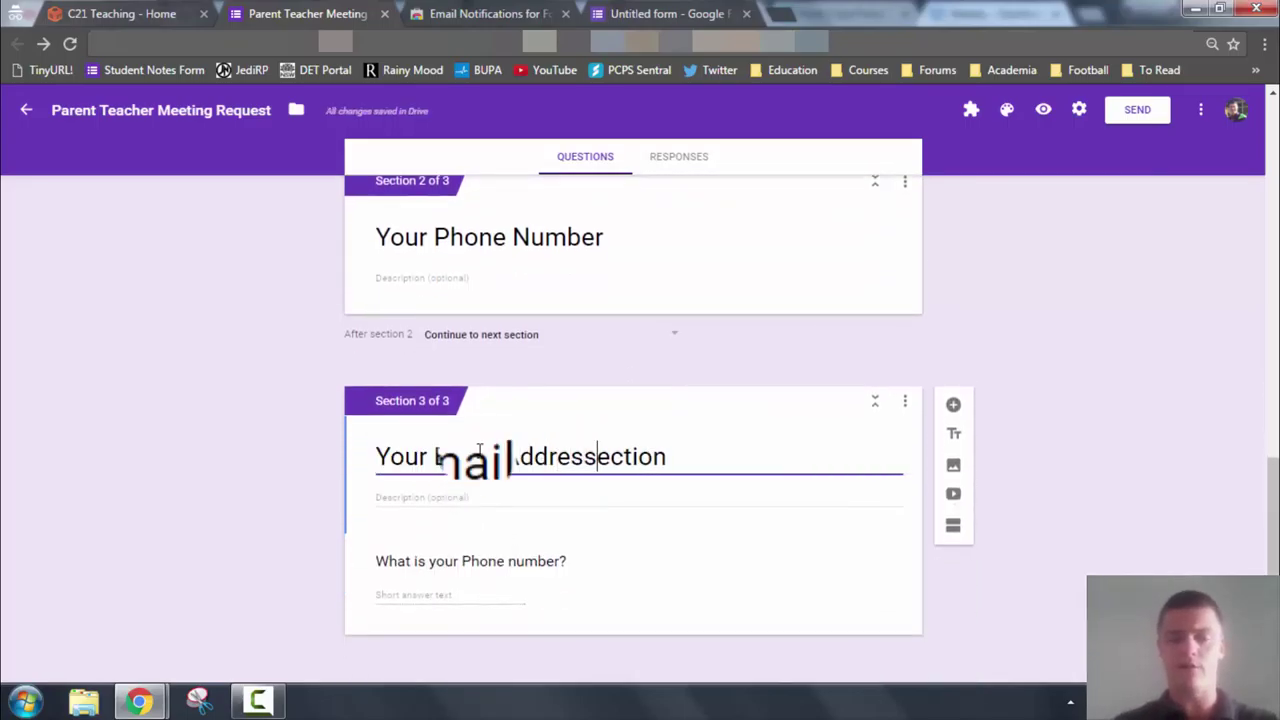
key("Delete")
key("Delete")
key("Delete")
key("Delete")
key("Delete")
key("Delete")
Title the new section's question 'What is your e-mail address'
left_click(606, 536)
type("What is you")
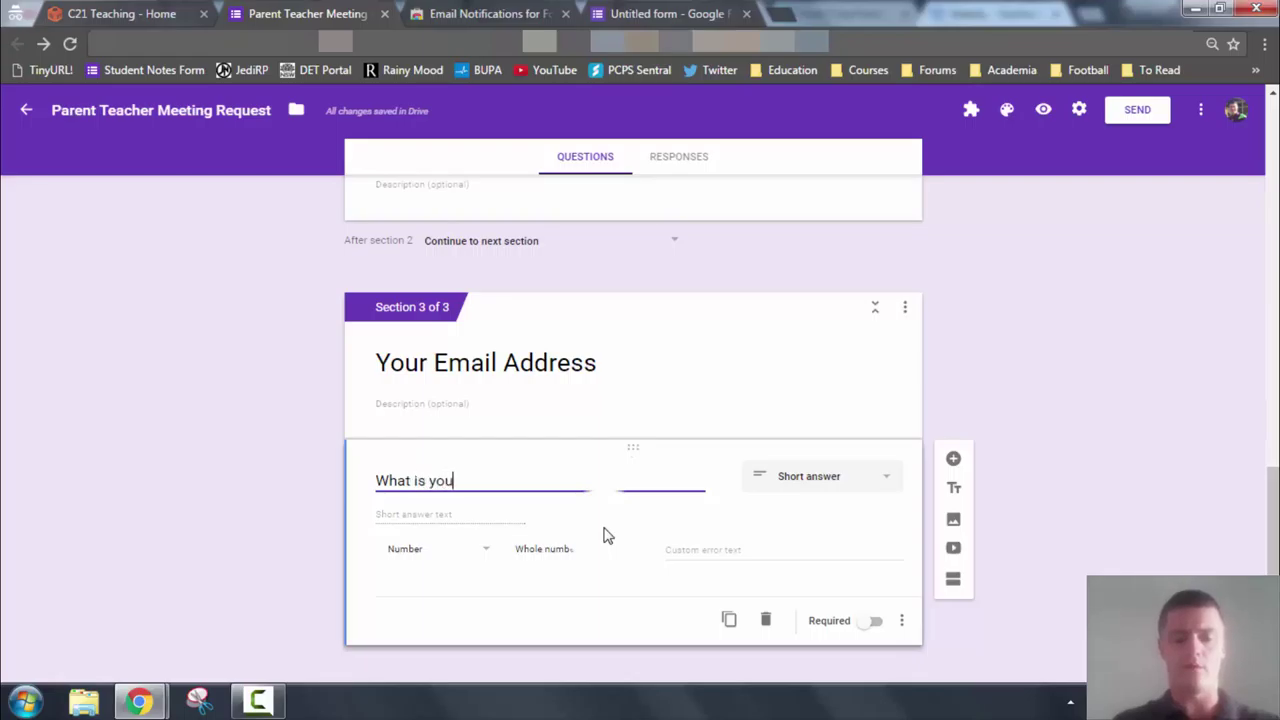
type("r e-mail address?")
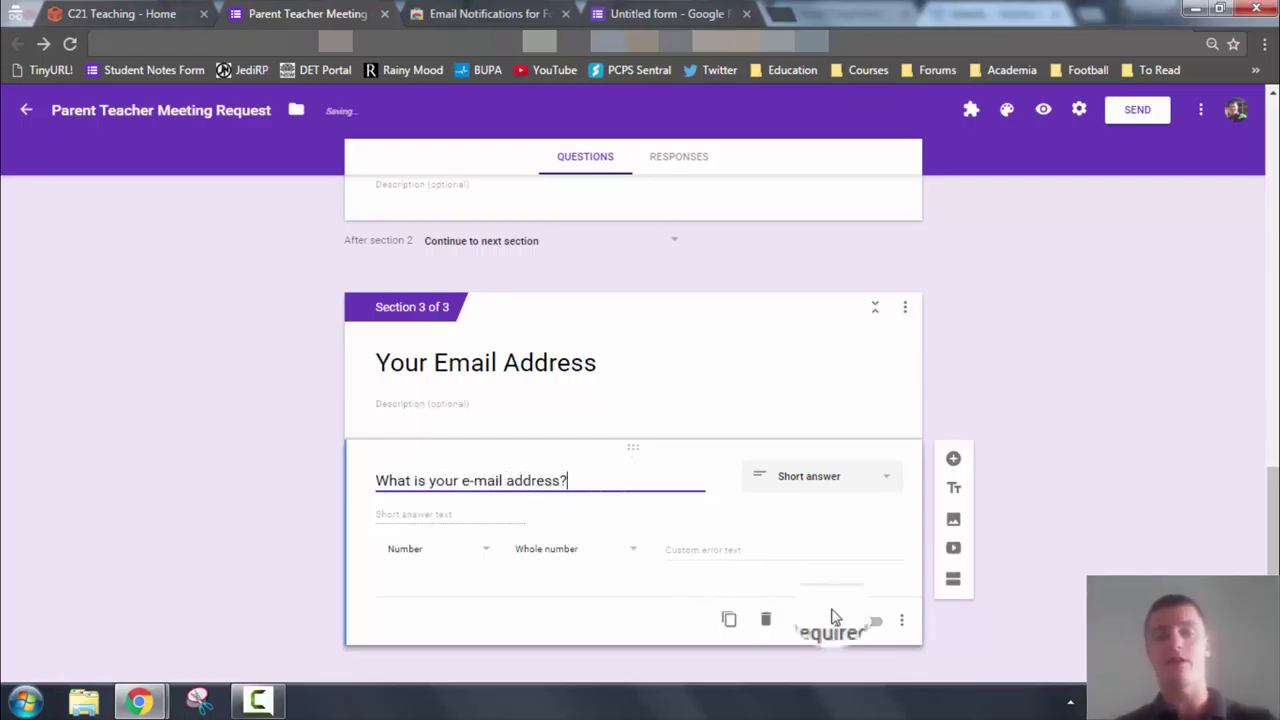
left_click(901, 621)
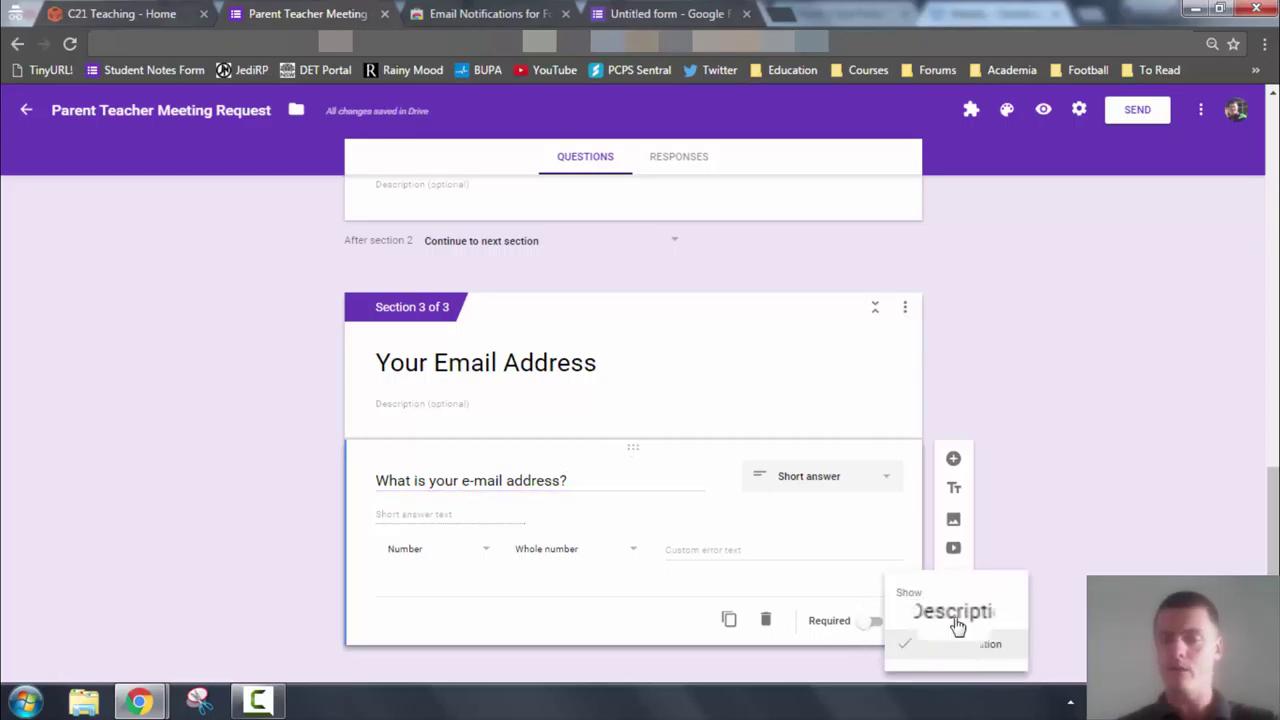
Change the e-mail question's validation from Number to Text, Email address
left_click(466, 557)
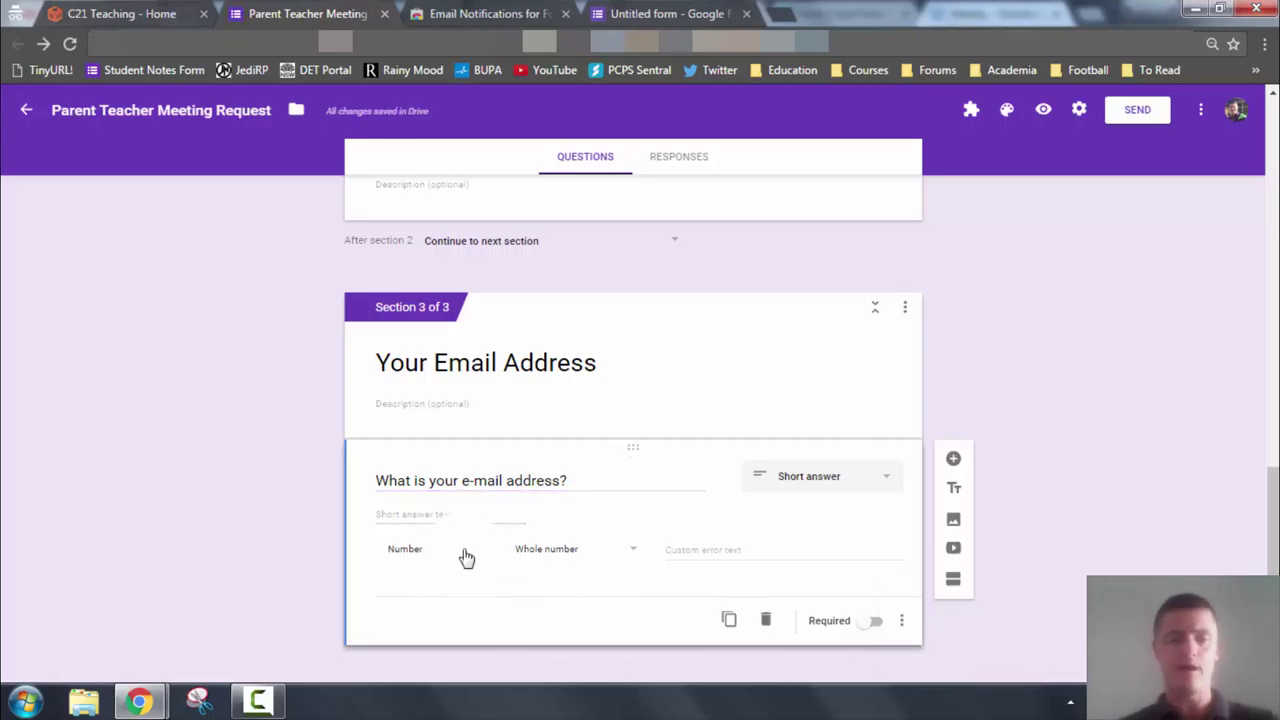
left_click(472, 557)
left_click(415, 588)
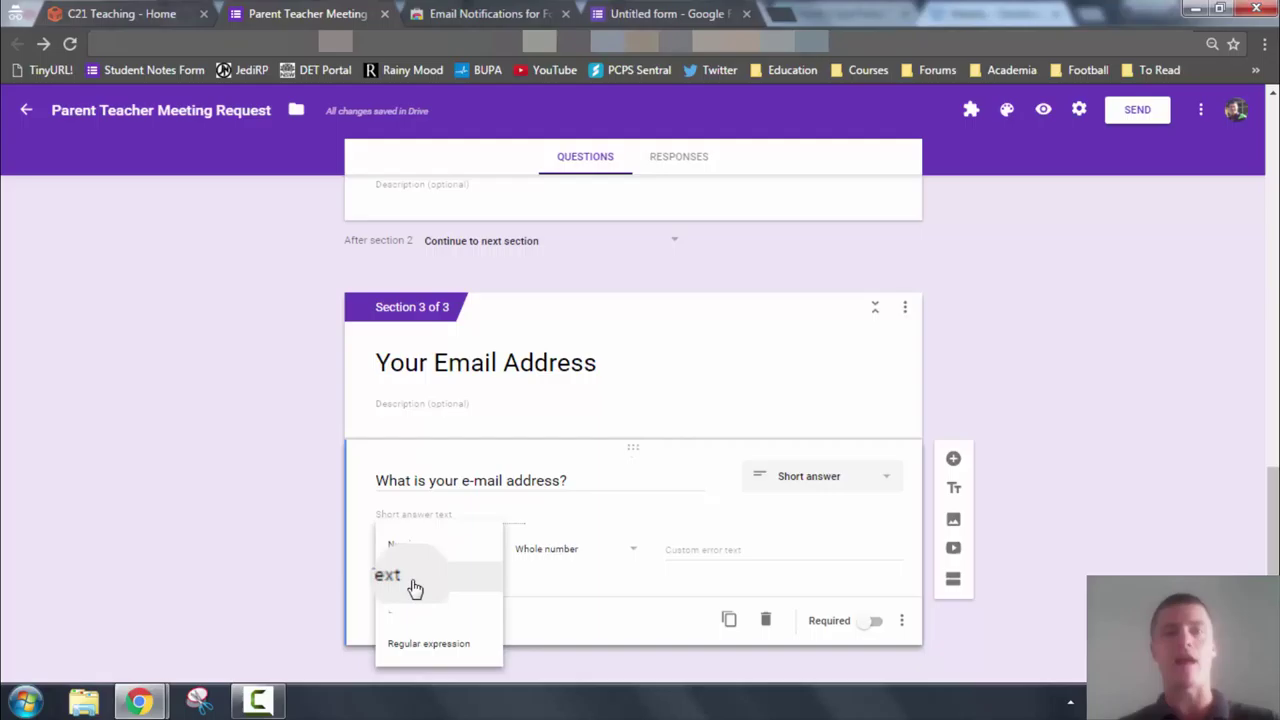
left_click(576, 552)
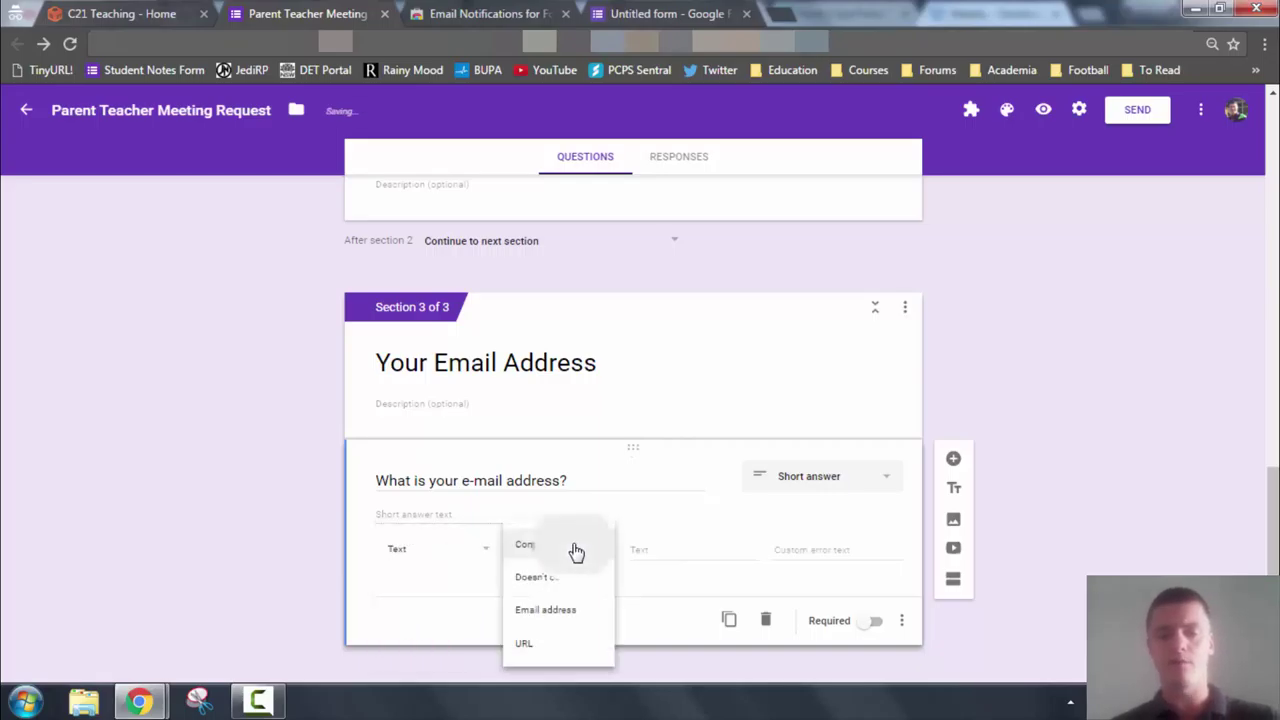
left_click(578, 612)
Set the validation's custom error text to 'Please enter a valid e-mail'
left_click(694, 550)
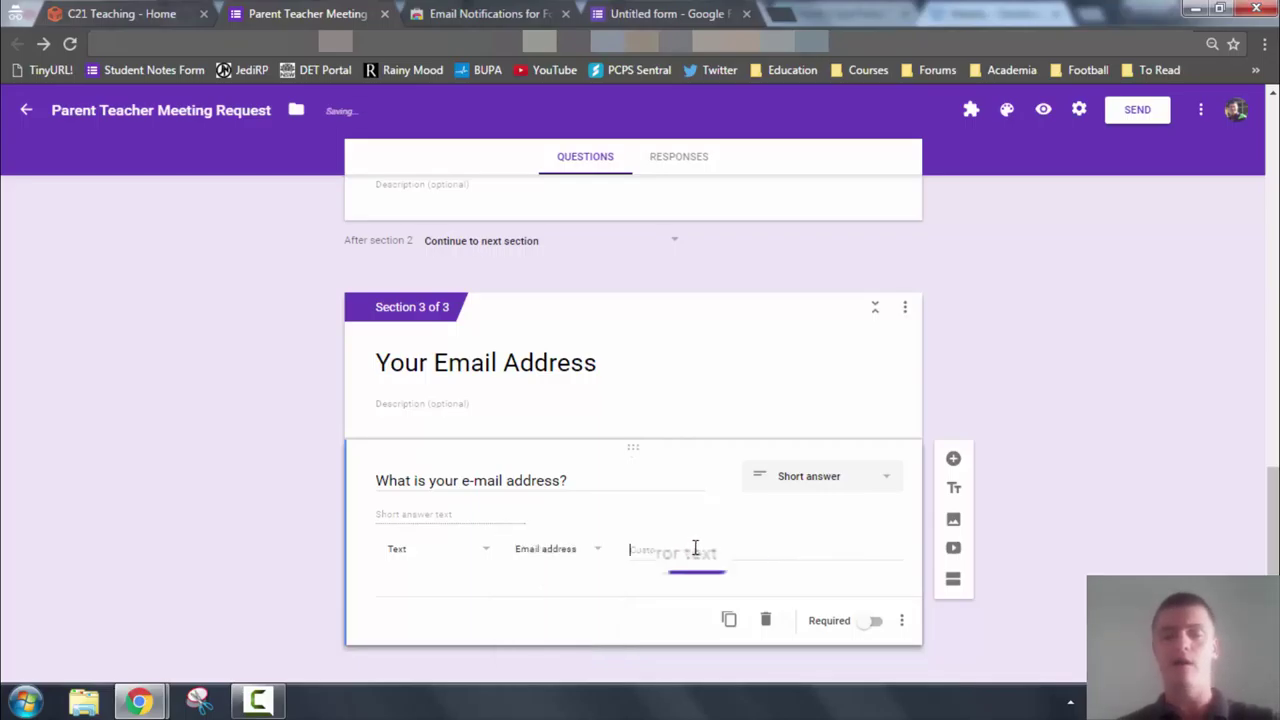
left_click(806, 555)
type("Please enter a")
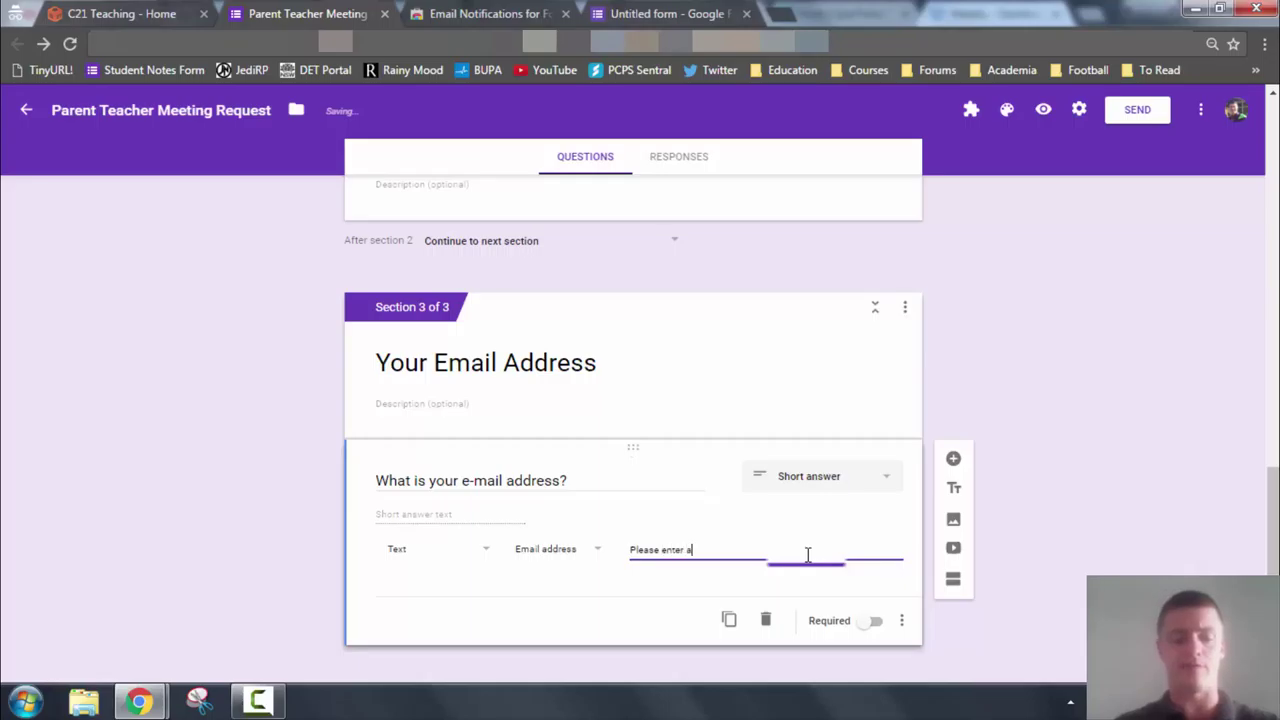
type(" valid e-mail")
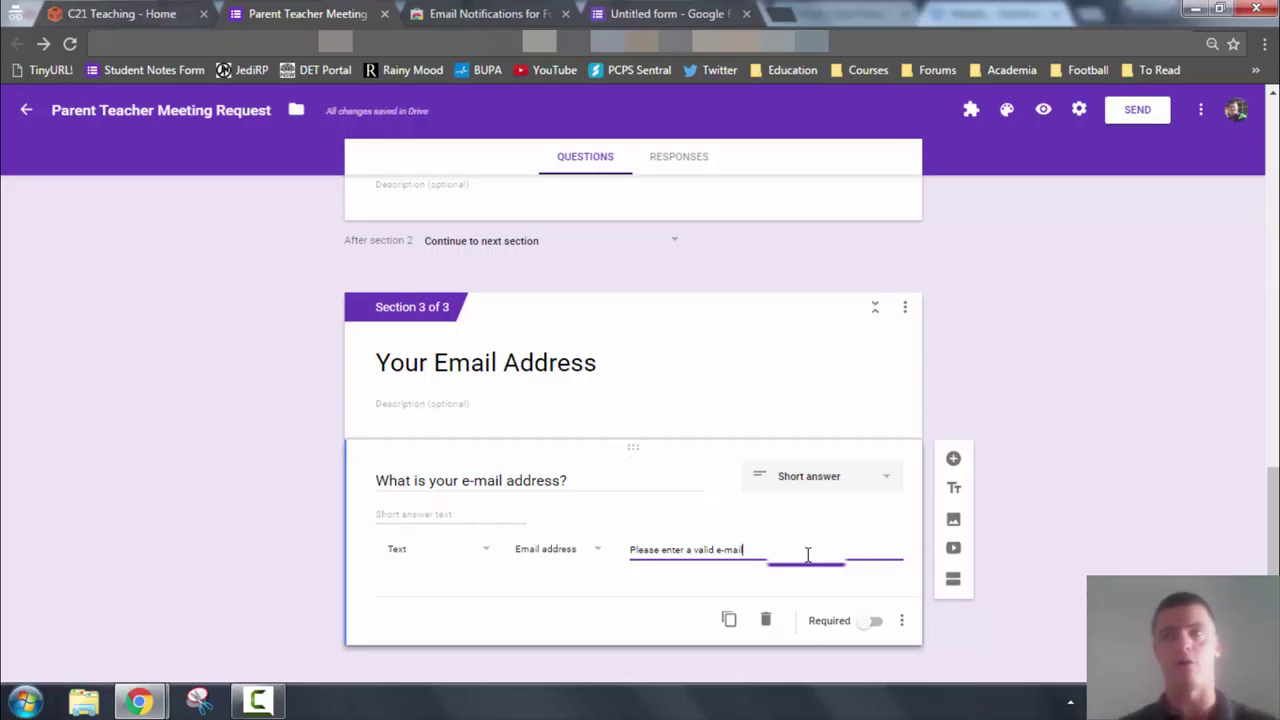
scroll(651, 440, "up", 5)
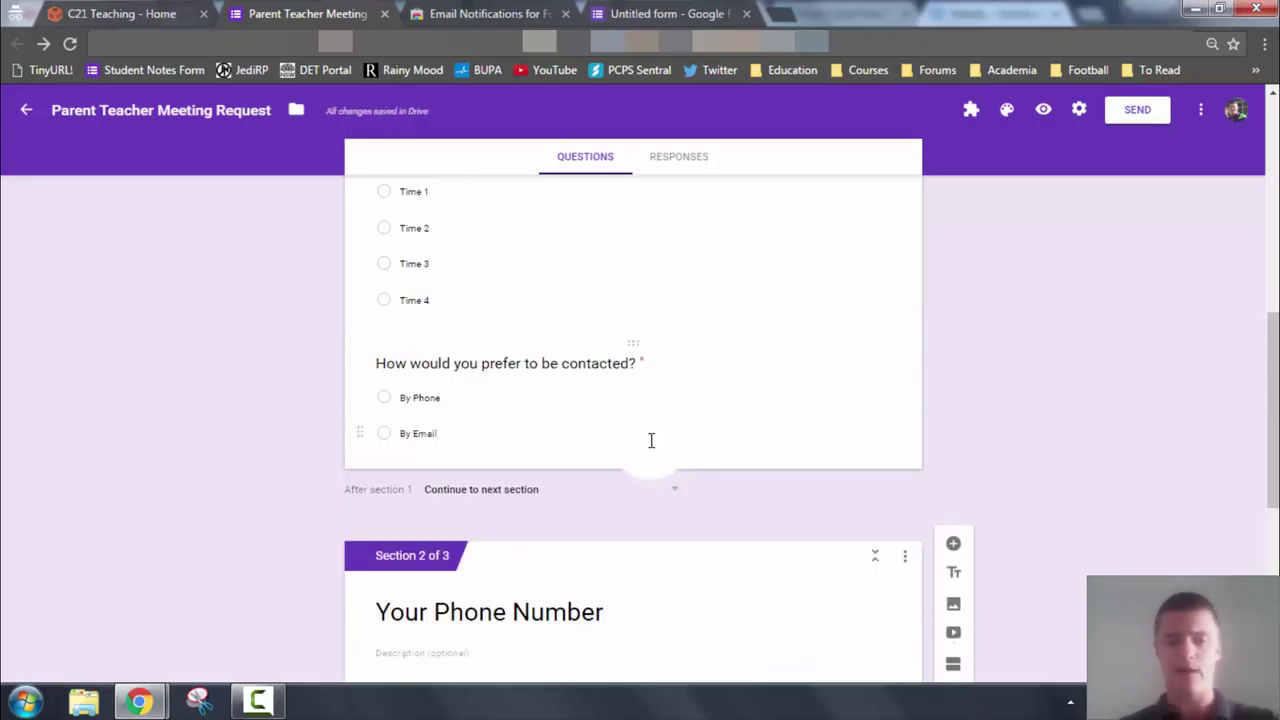
left_click(612, 452)
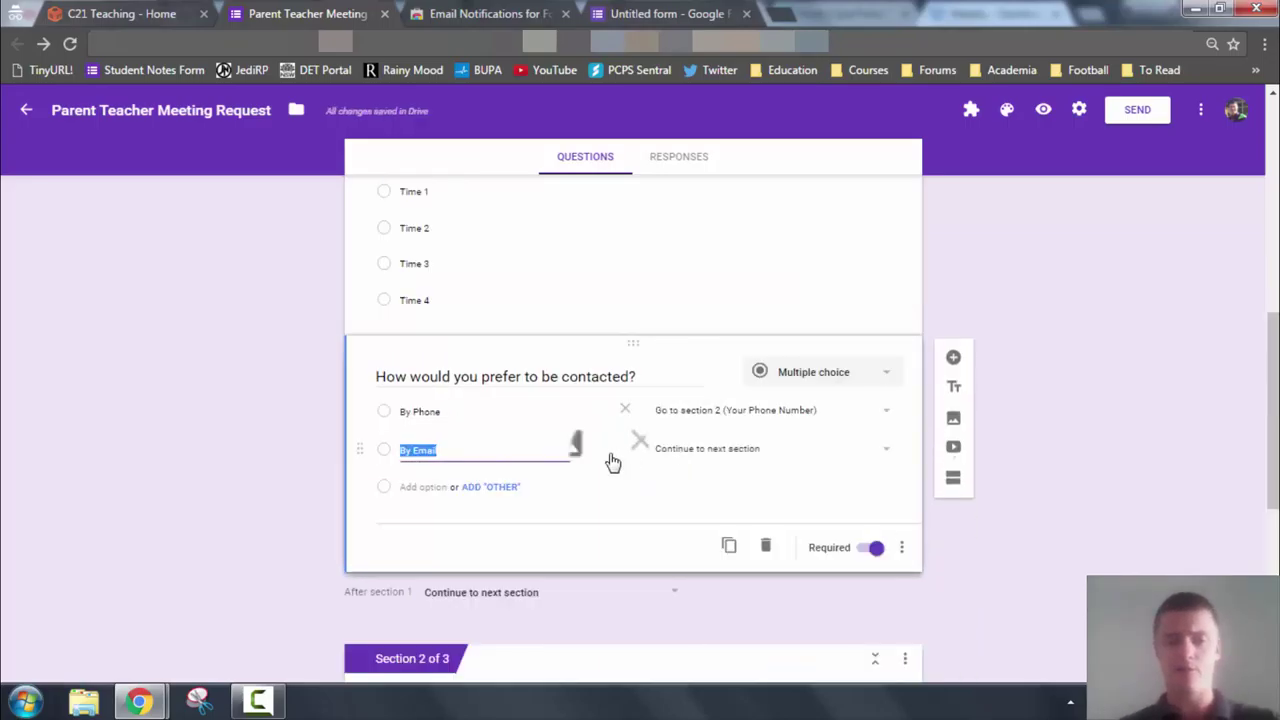
Route By Email answers to section 3 (Your Email Address)
left_click(717, 452)
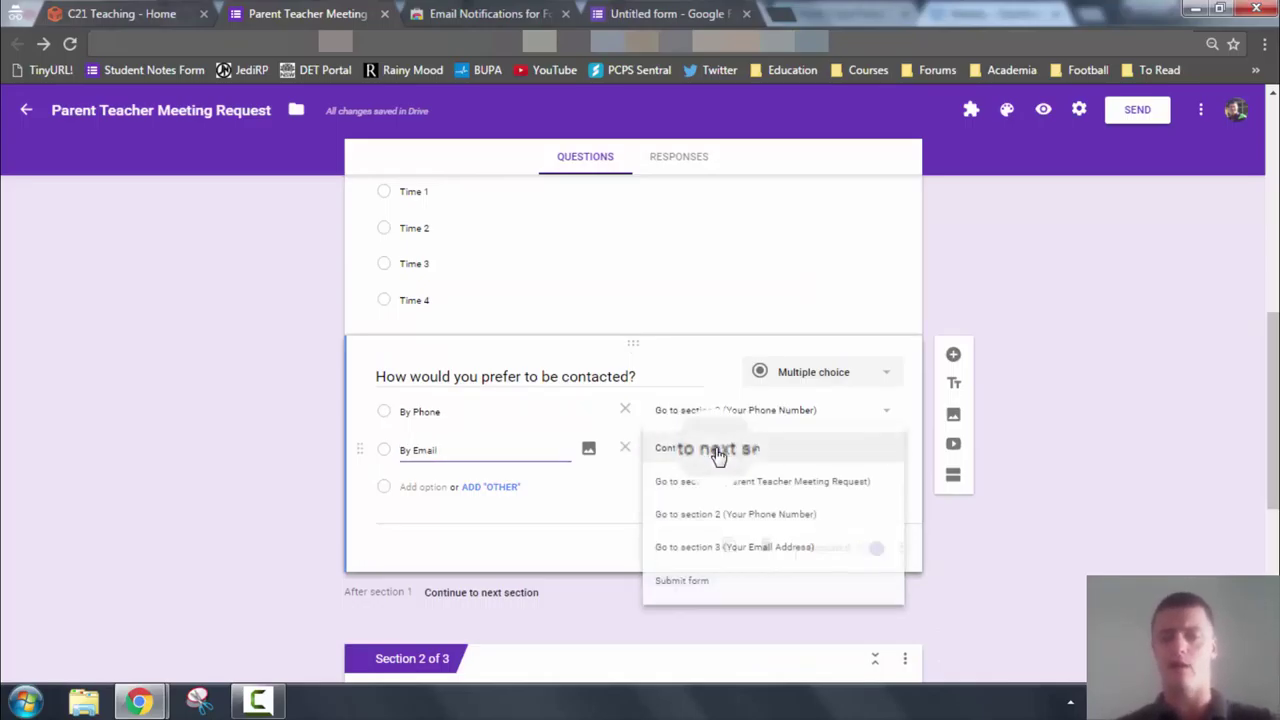
left_click(772, 548)
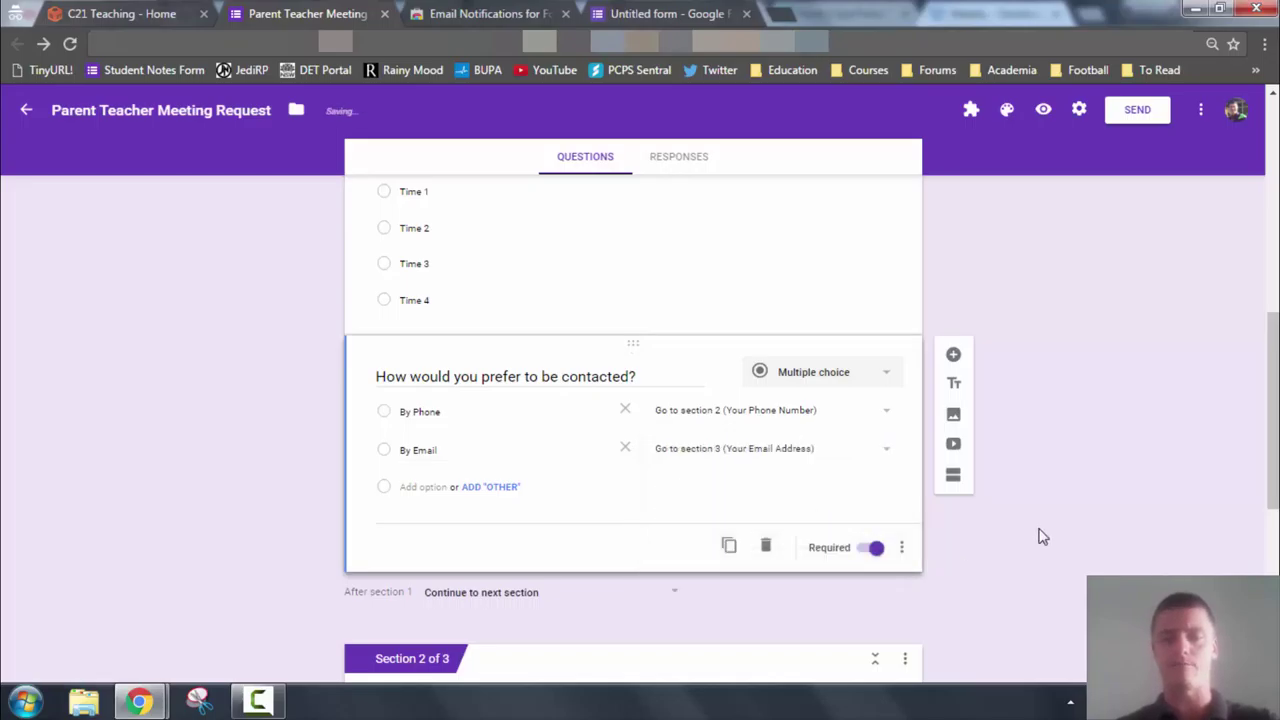
scroll(1042, 535, "down", 1)
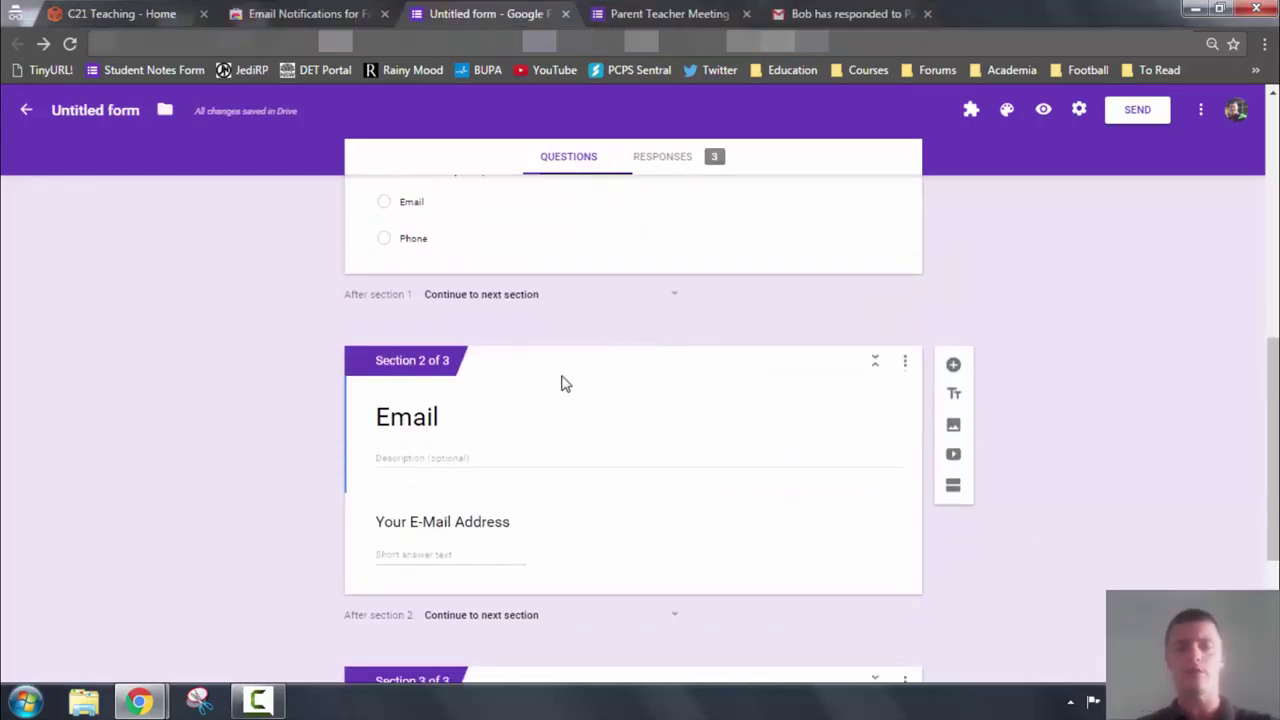
scroll(563, 382, "down", 1)
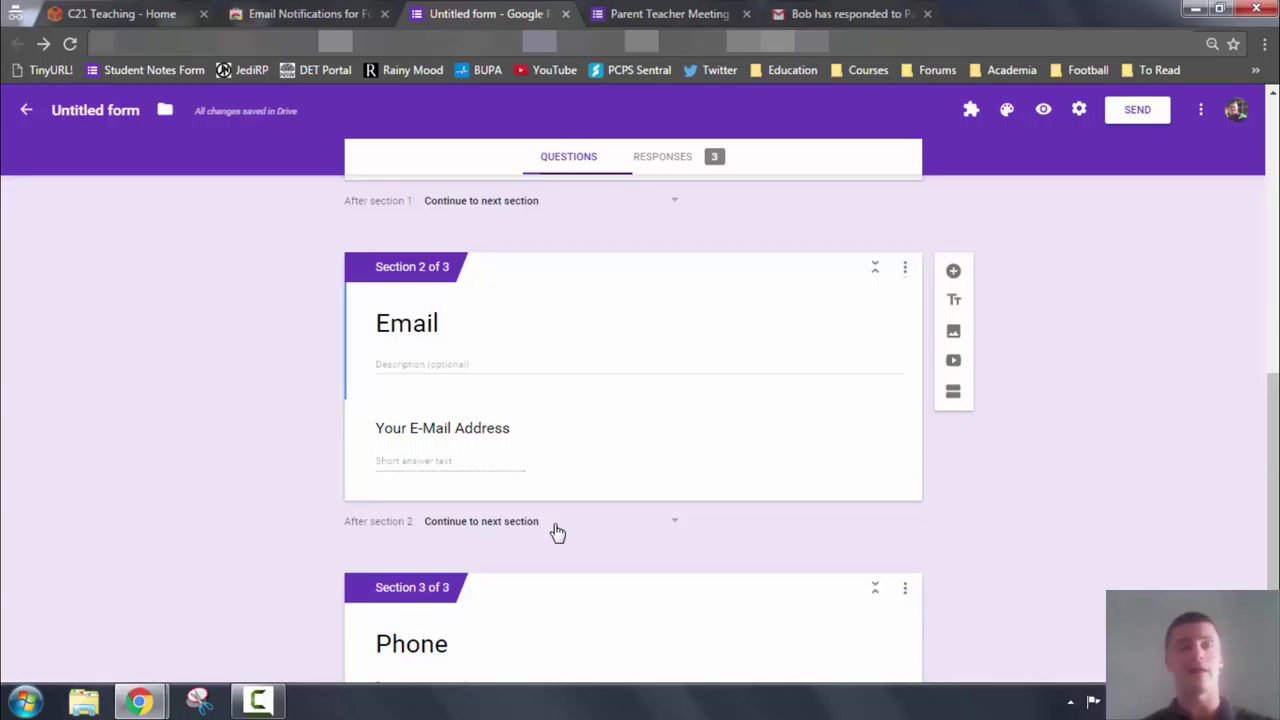
Set the untitled form's After section 2 destination to Submit form
left_click(557, 529)
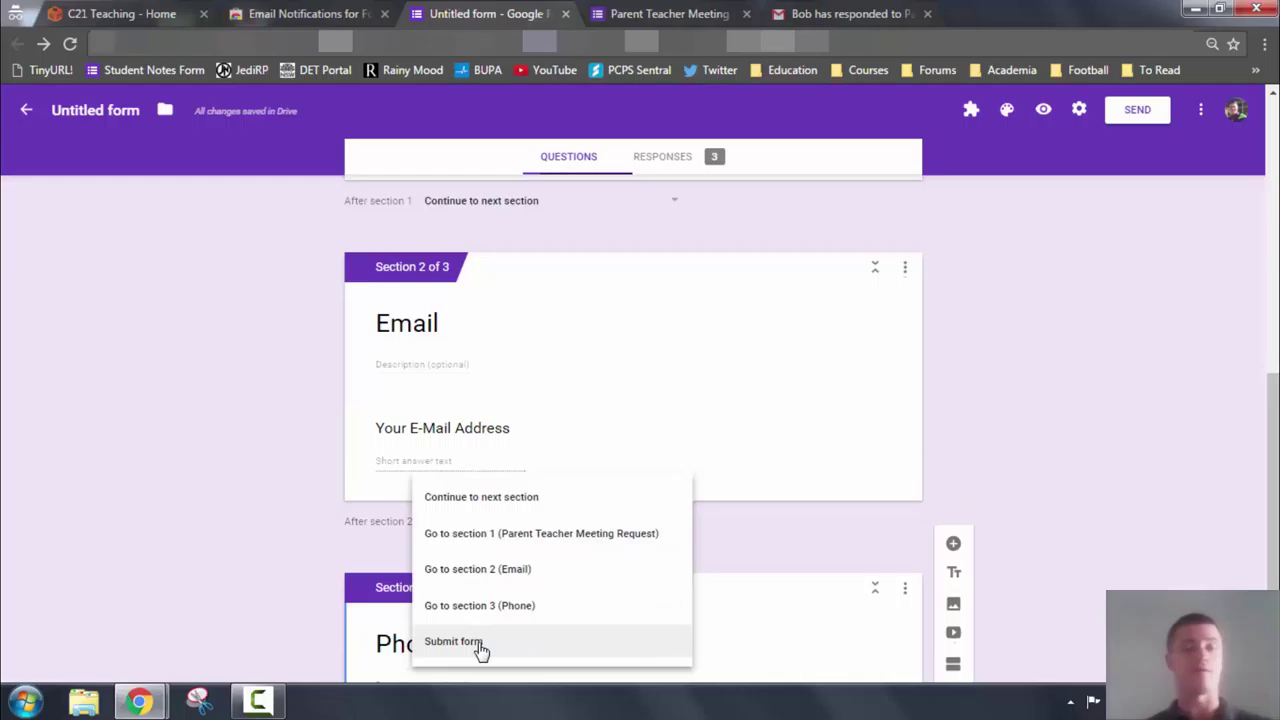
left_click(829, 545)
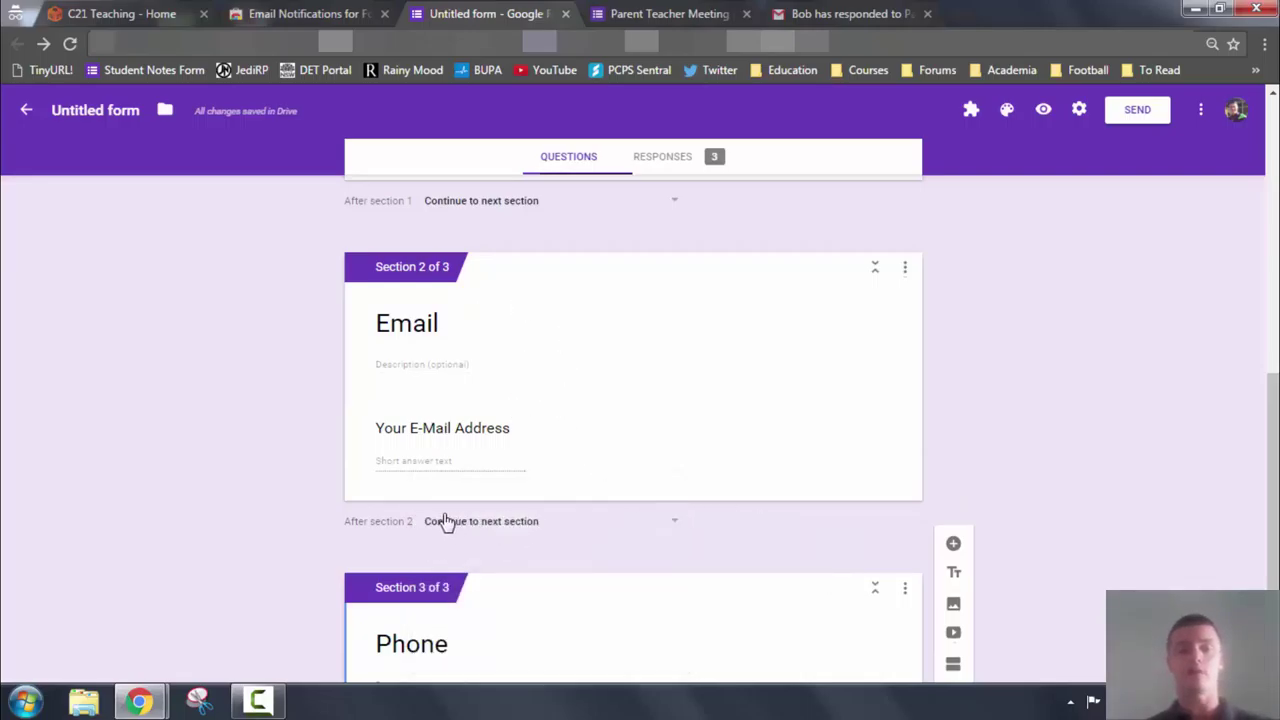
left_click(543, 528)
left_click(470, 641)
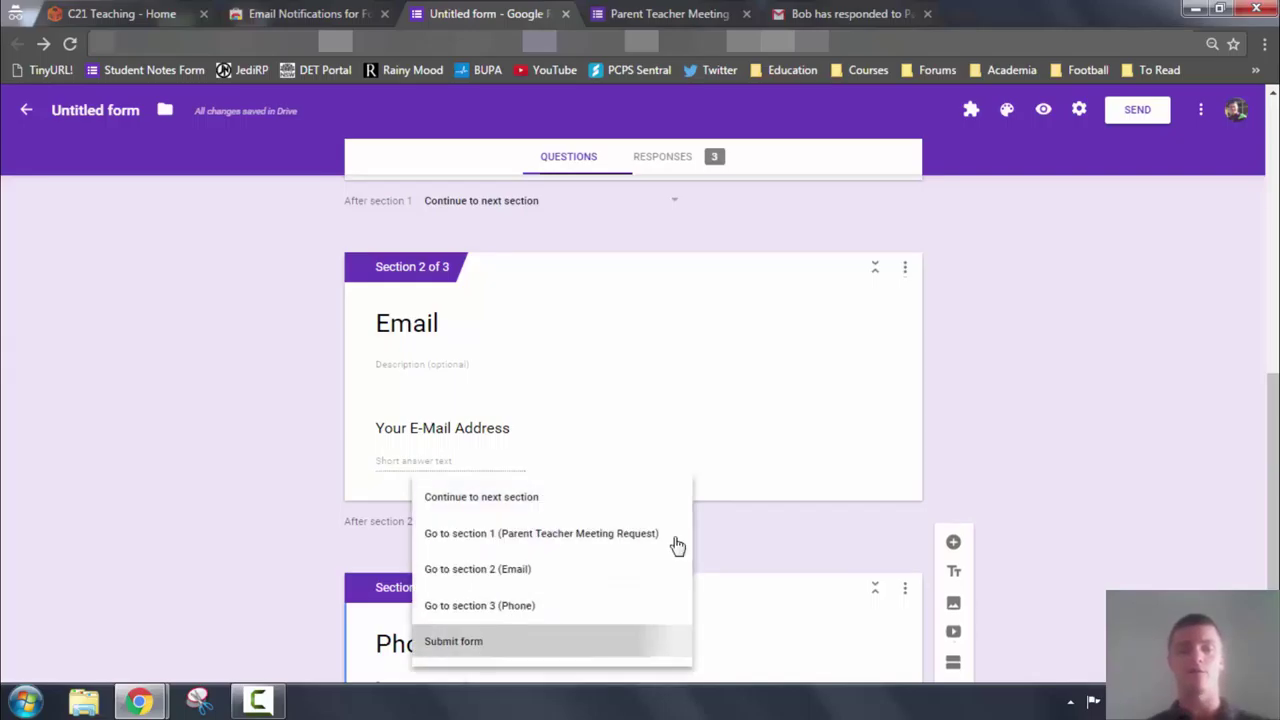
scroll(1067, 447, "down", 2)
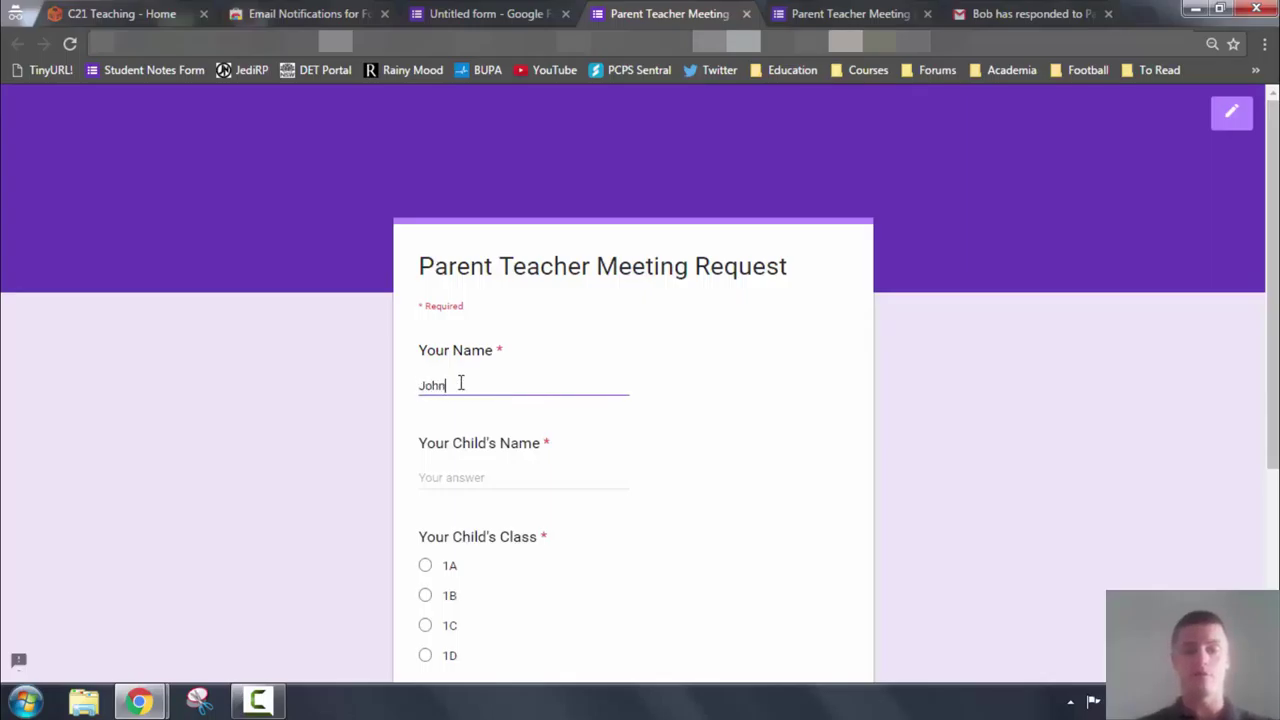
Enter the child's name in the test response
key("Tab")
type("J")
key("BackSpace")
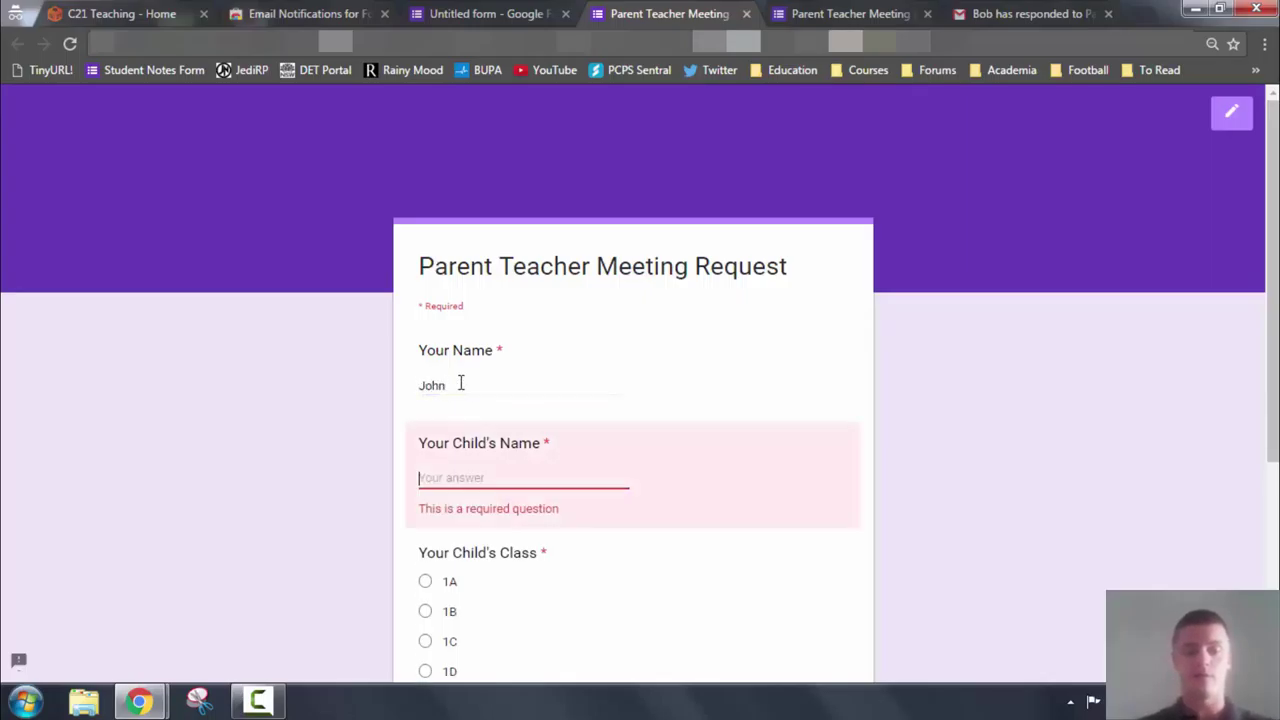
type("Jane")
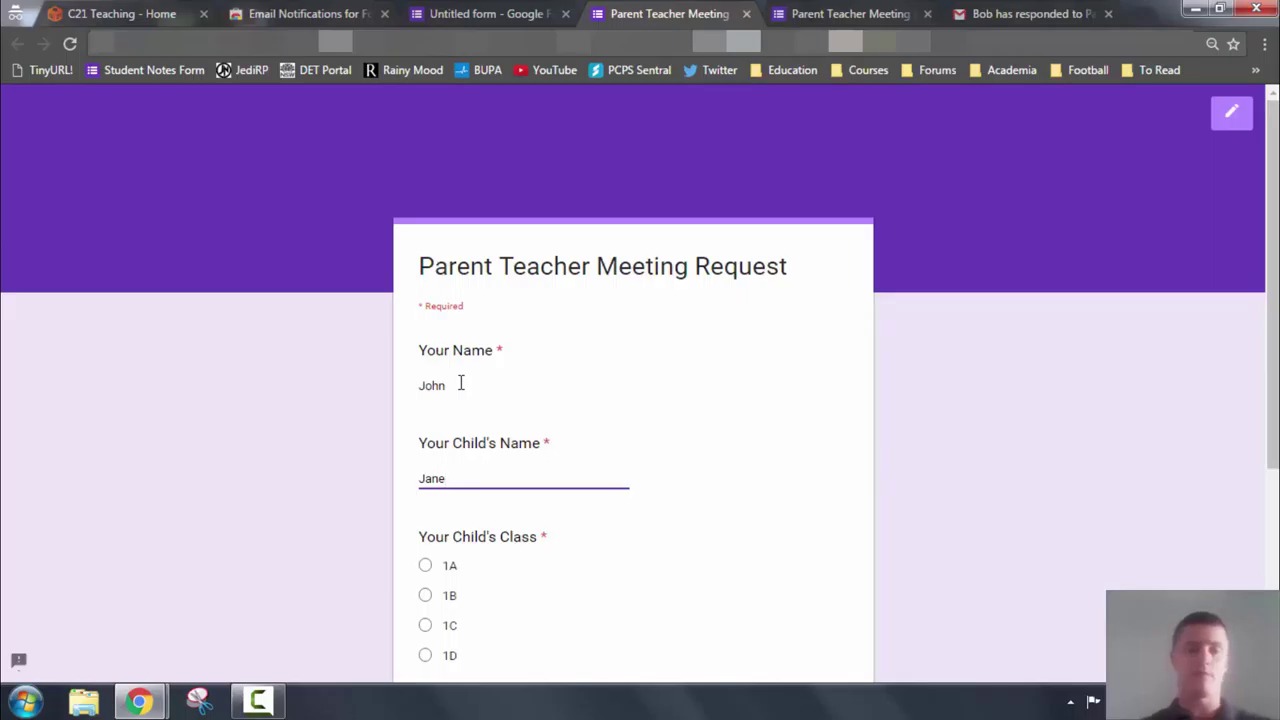
Choose class 1A and Email as the contact method, then continue to the Email section
scroll(460, 383, "down", 2)
left_click(425, 379)
scroll(394, 346, "down", 2)
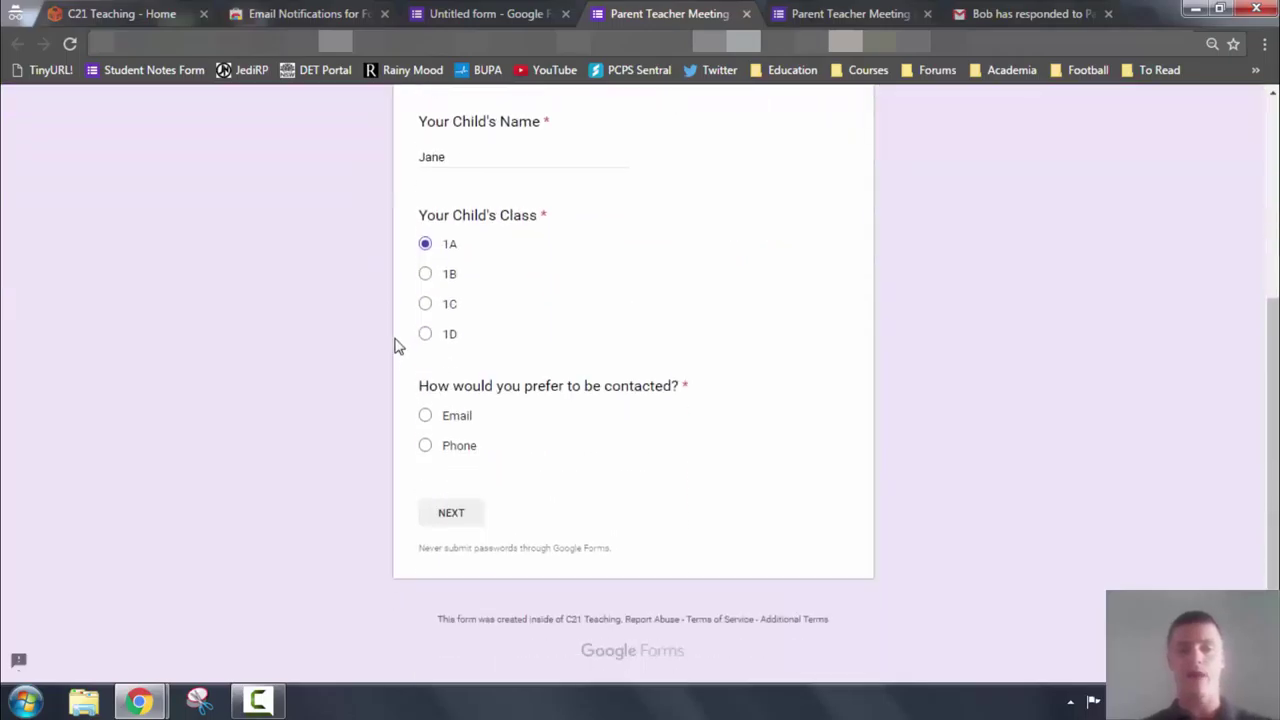
left_click(426, 417)
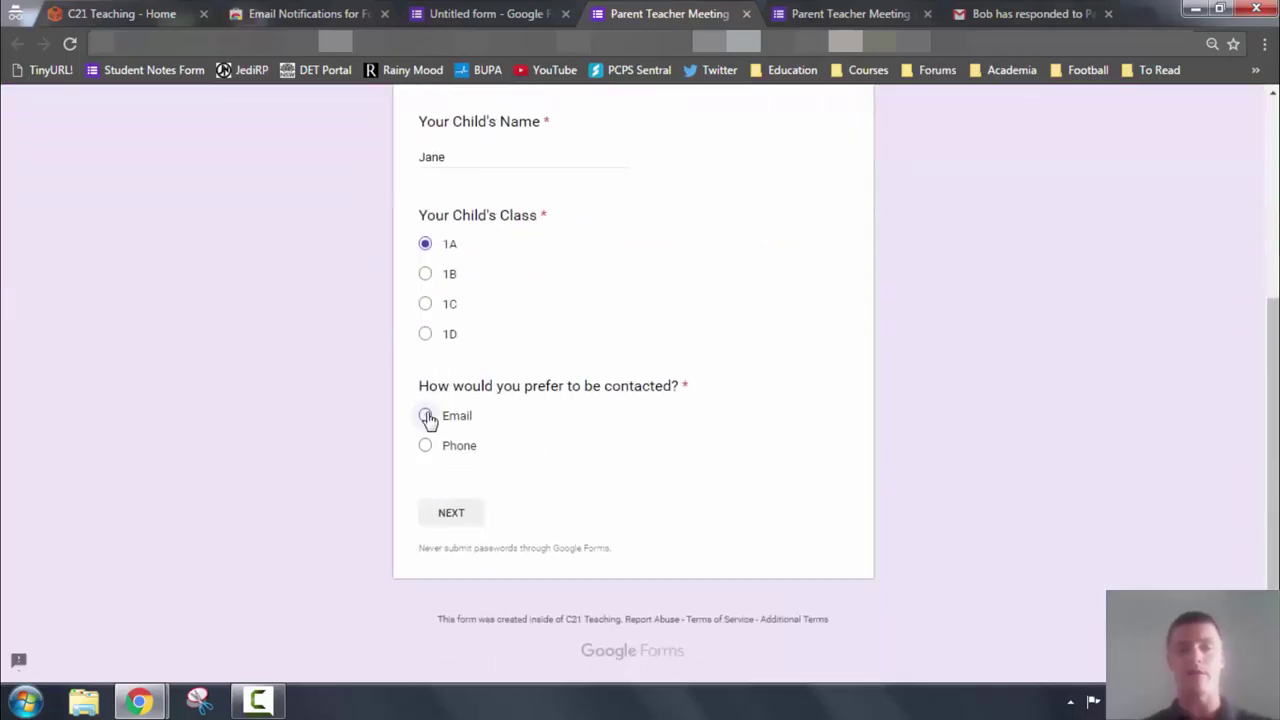
left_click(451, 515)
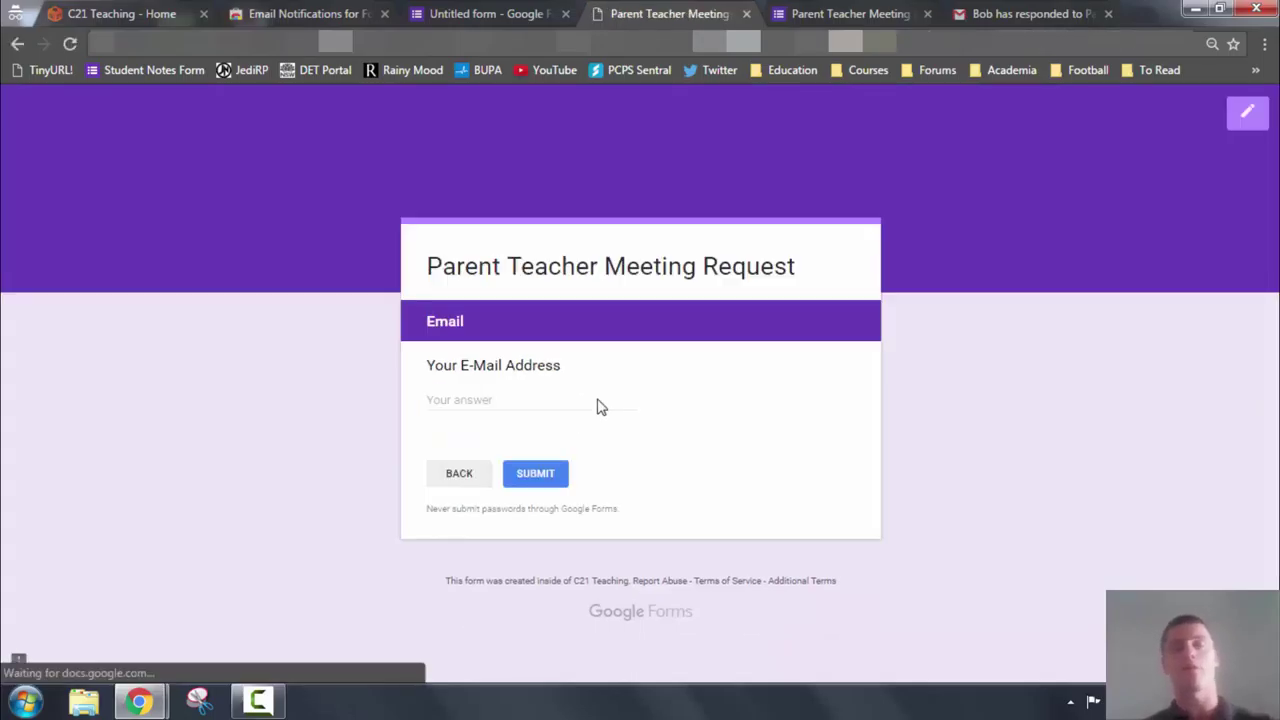
Enter a valid email address as the E-Mail Address answer
left_click(467, 398)
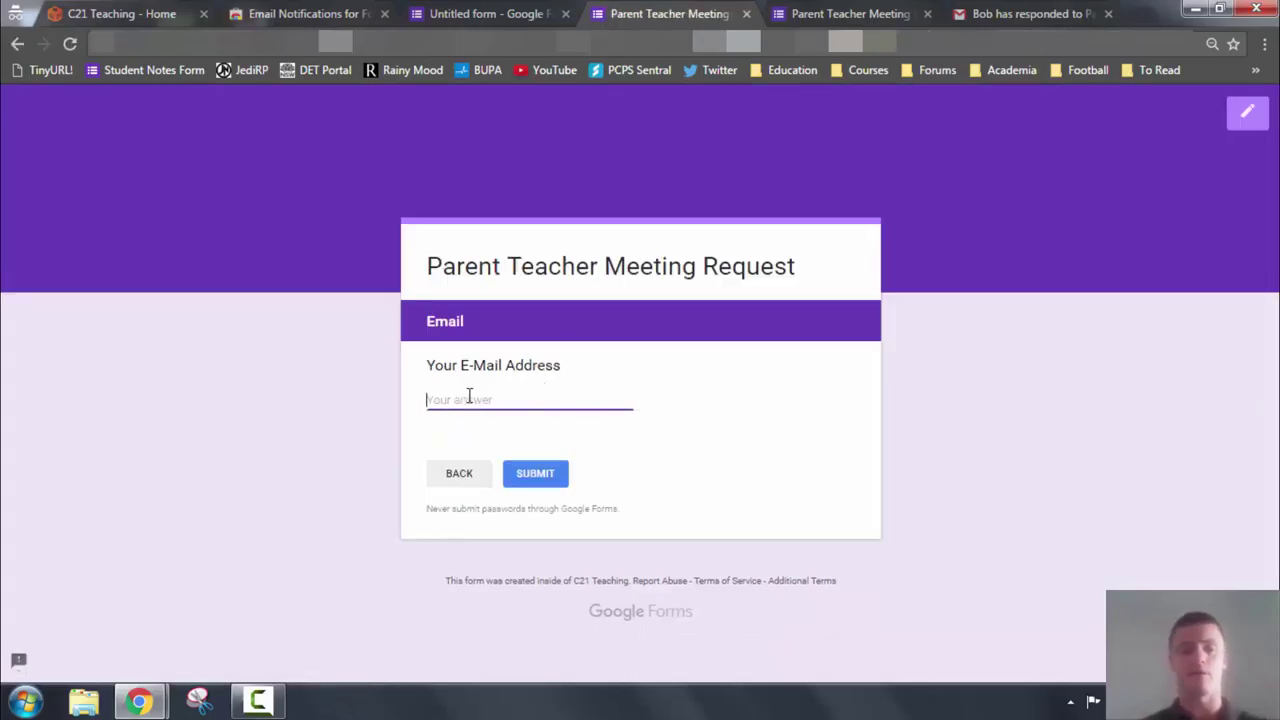
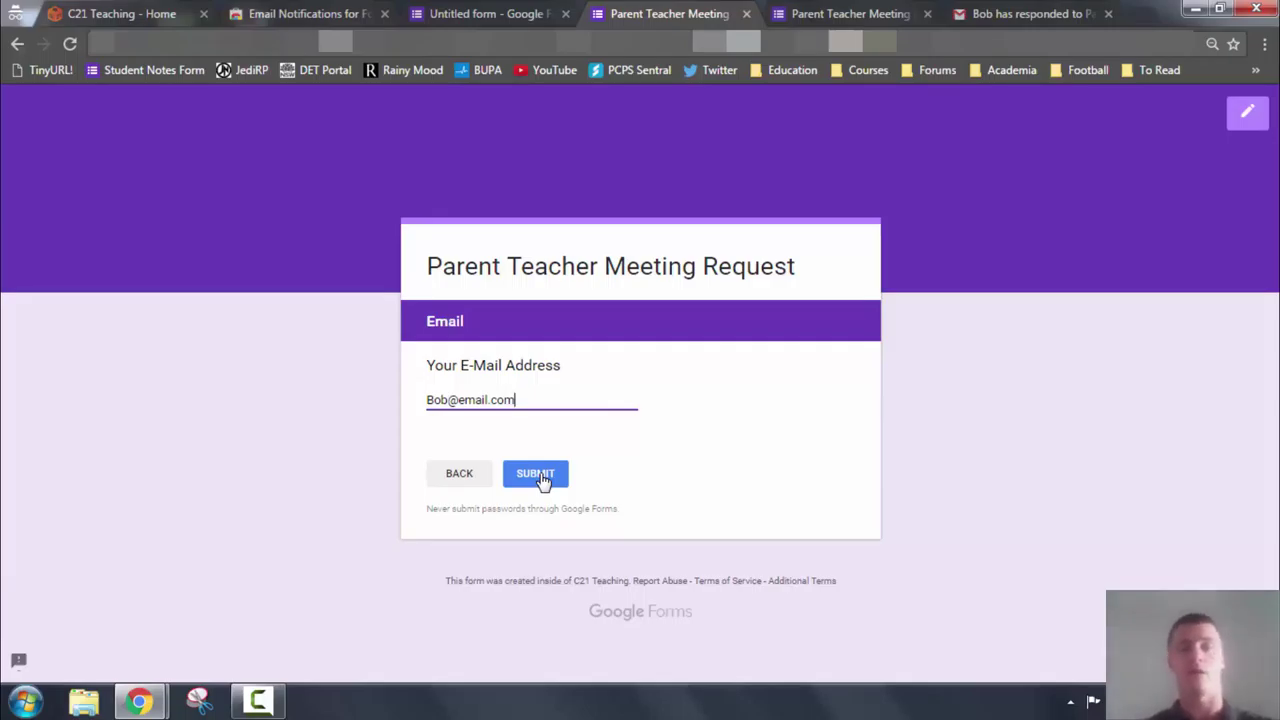
Submit the test response so the page reads 'Your response has been recorded.'
left_click(537, 474)
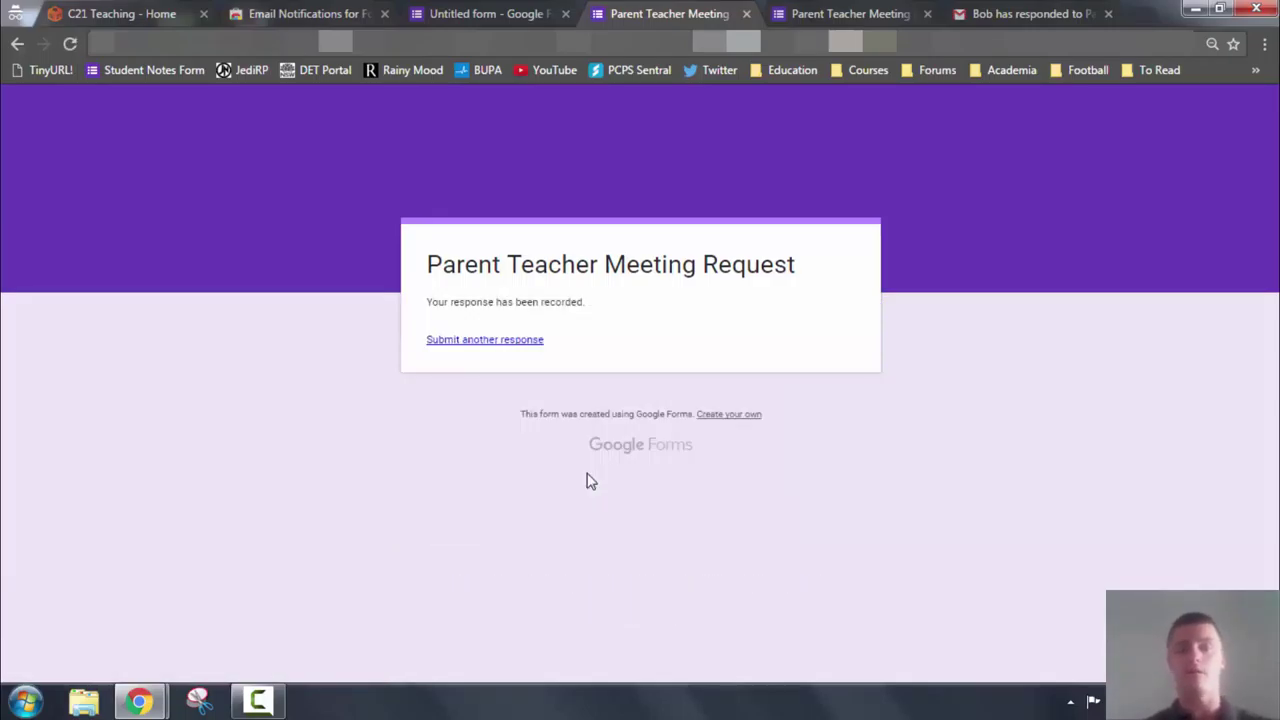